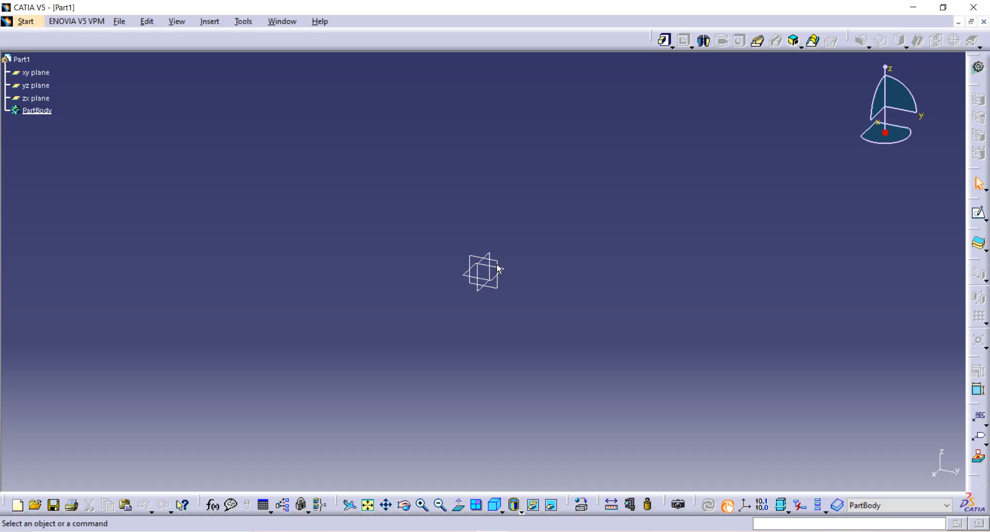
- Sketch on the zx plane a profile starting at the origin: about 20.8 cm left, 47.7 cm down and 6.5 cm right
{"action": "left_click", "coordinate": [480, 274]}
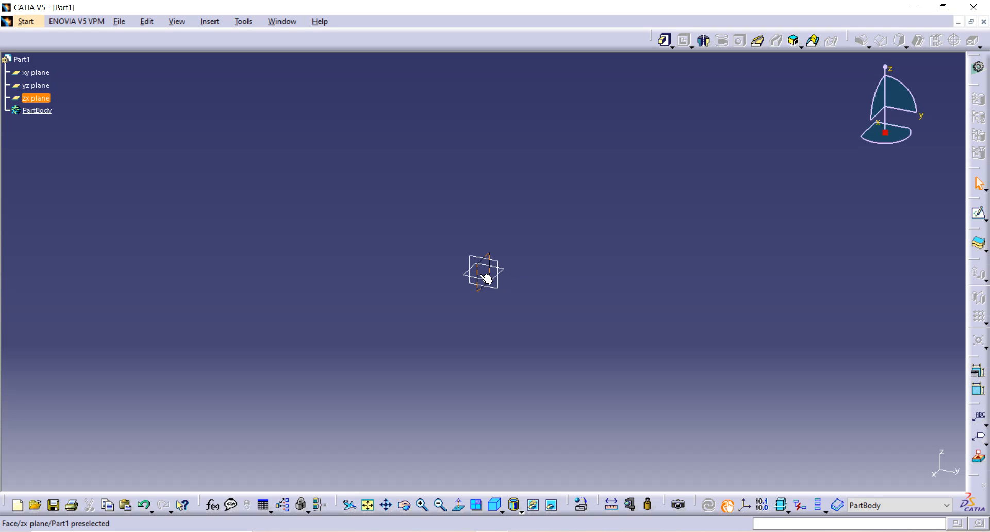
{"action": "left_click", "coordinate": [977, 218]}
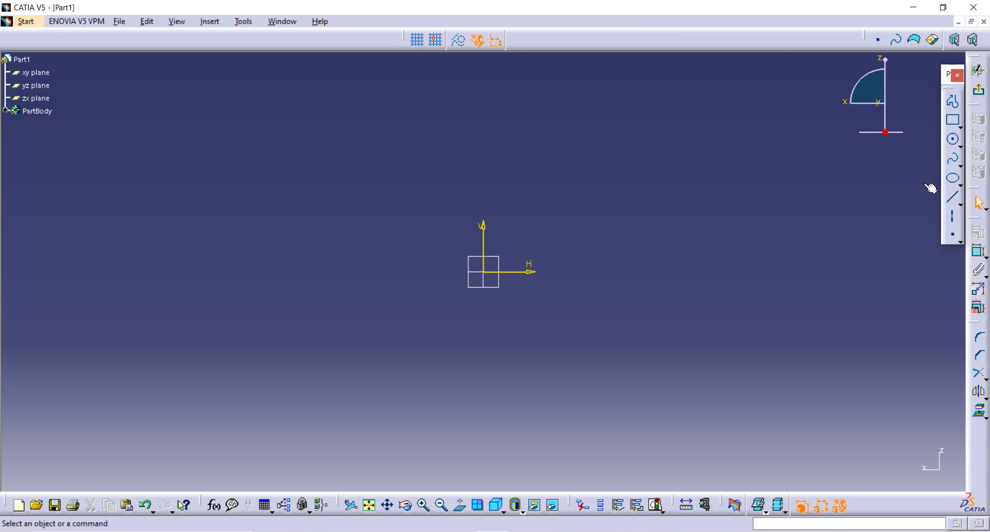
{"action": "left_click", "coordinate": [952, 101]}
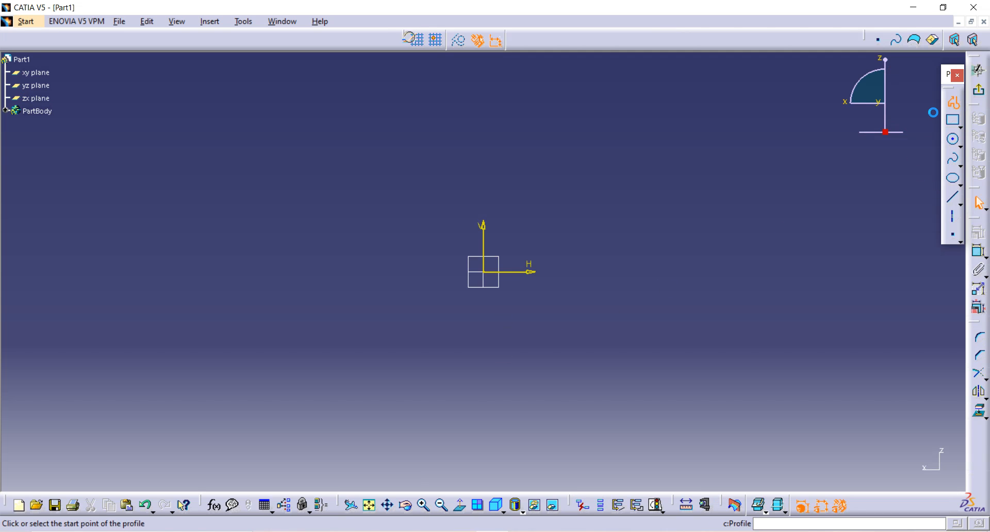
{"action": "left_click", "coordinate": [487, 274]}
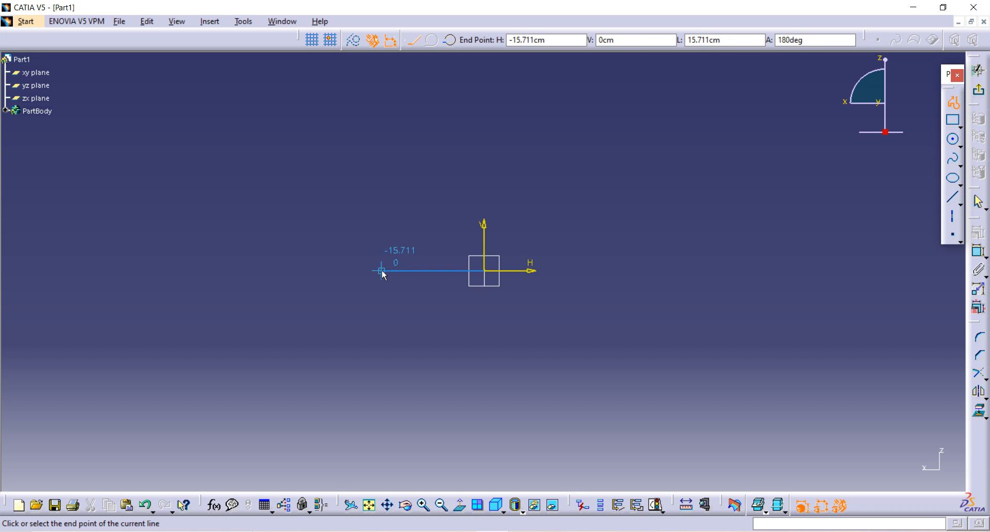
{"action": "left_click", "coordinate": [348, 271]}
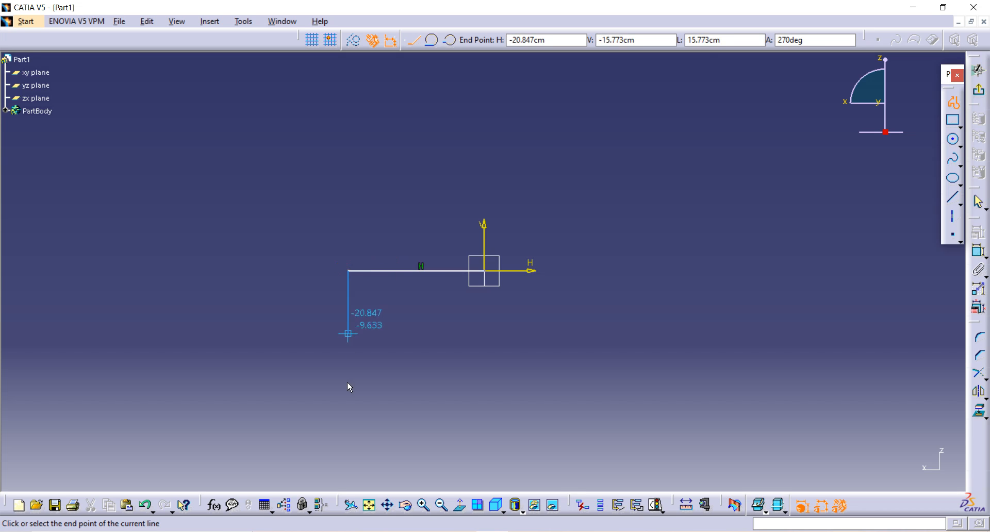
{"action": "mouse_move", "coordinate": [348, 384]}
{"action": "middle_mouse_down"}
{"action": "mouse_move", "coordinate": [362, 255]}
{"action": "mouse_move", "coordinate": [381, 312]}
{"action": "middle_mouse_up"}
{"action": "left_click", "coordinate": [362, 255]}
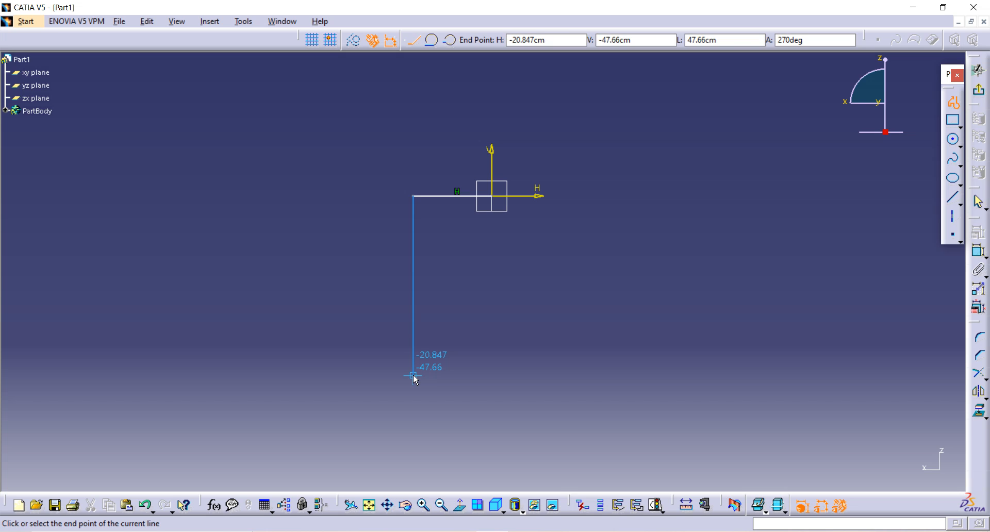
{"action": "left_click", "coordinate": [413, 376]}
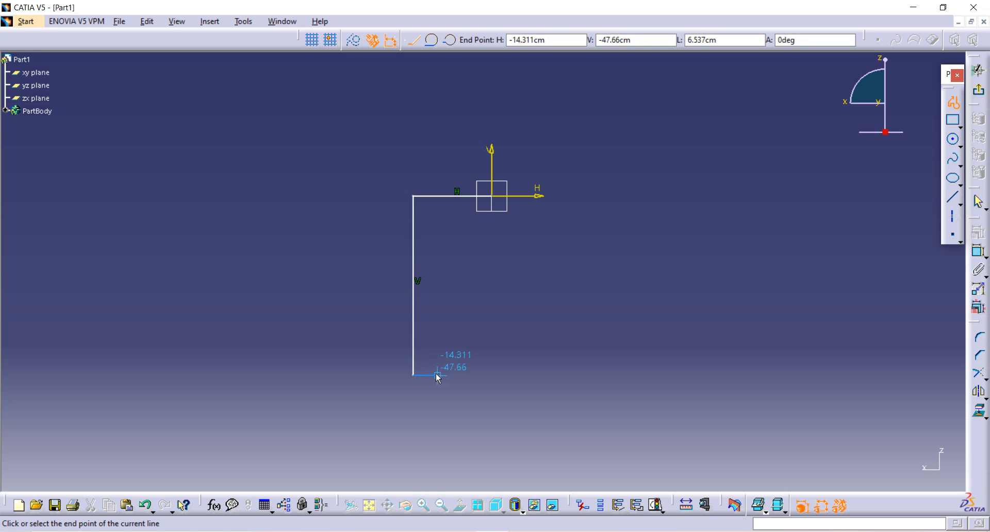
{"action": "left_click", "coordinate": [437, 375]}
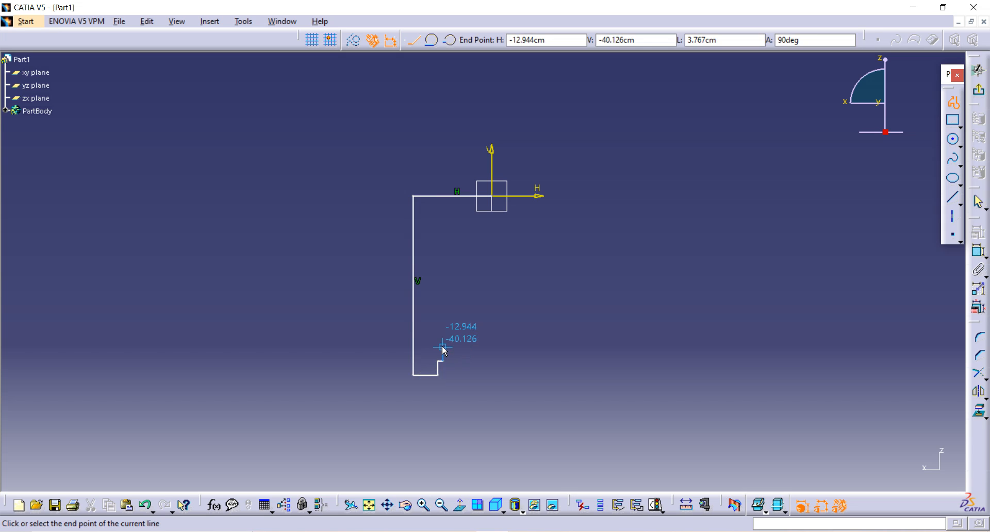
- Continue the profile as an ascending staircase of small vertical and horizontal lines, ending on the vertical axis below the origin
{"action": "left_click", "coordinate": [443, 347]}
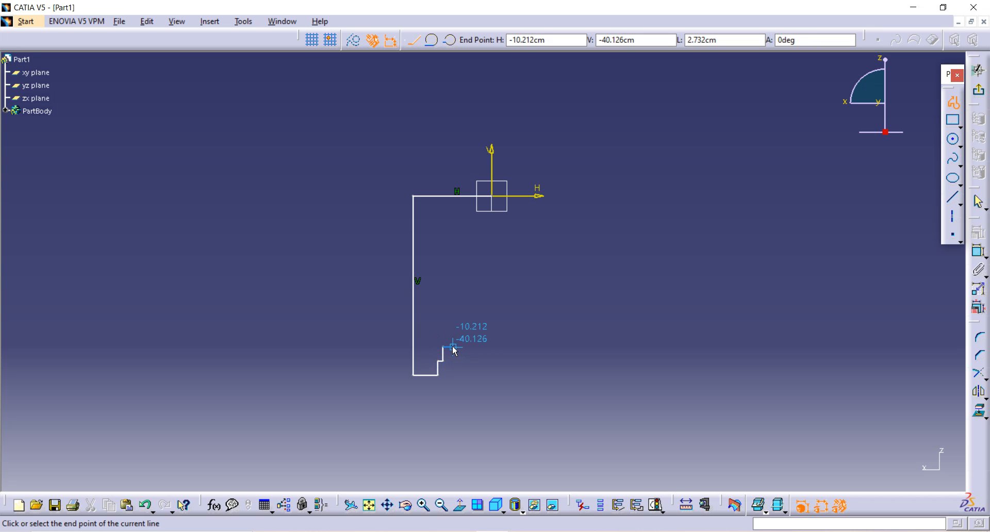
{"action": "left_click", "coordinate": [454, 347]}
{"action": "left_click", "coordinate": [453, 336]}
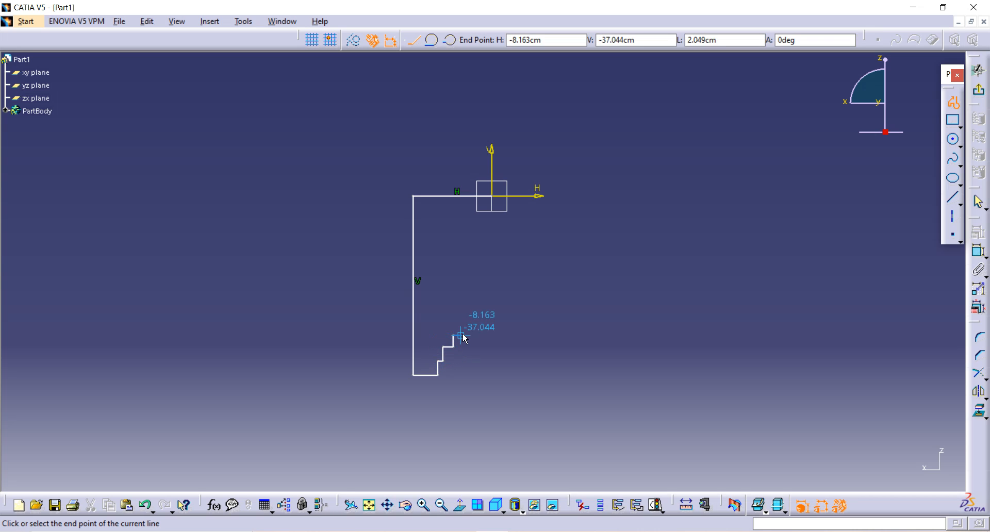
{"action": "left_click", "coordinate": [461, 336]}
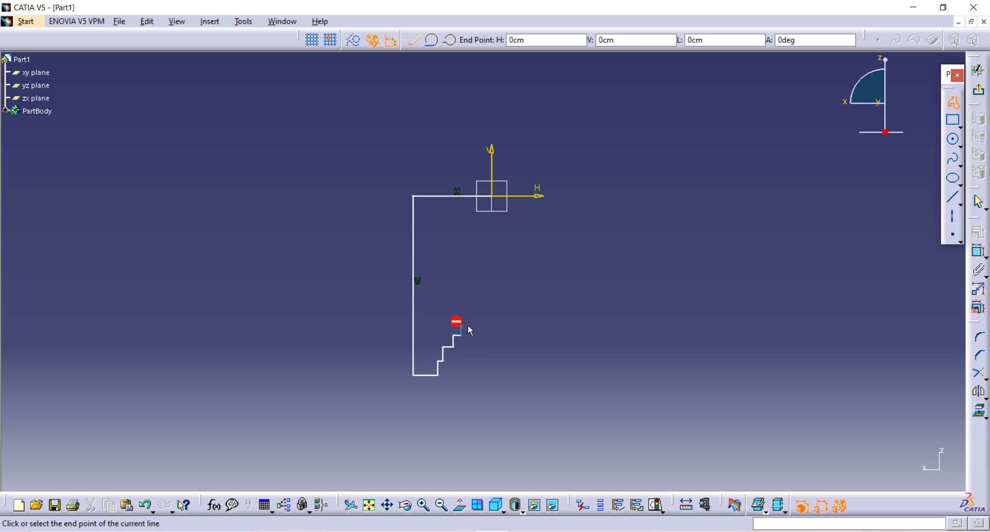
{"action": "left_click", "coordinate": [461, 328]}
{"action": "left_click", "coordinate": [473, 328]}
{"action": "left_click", "coordinate": [472, 311]}
{"action": "left_click", "coordinate": [481, 312]}
{"action": "left_click", "coordinate": [481, 292]}
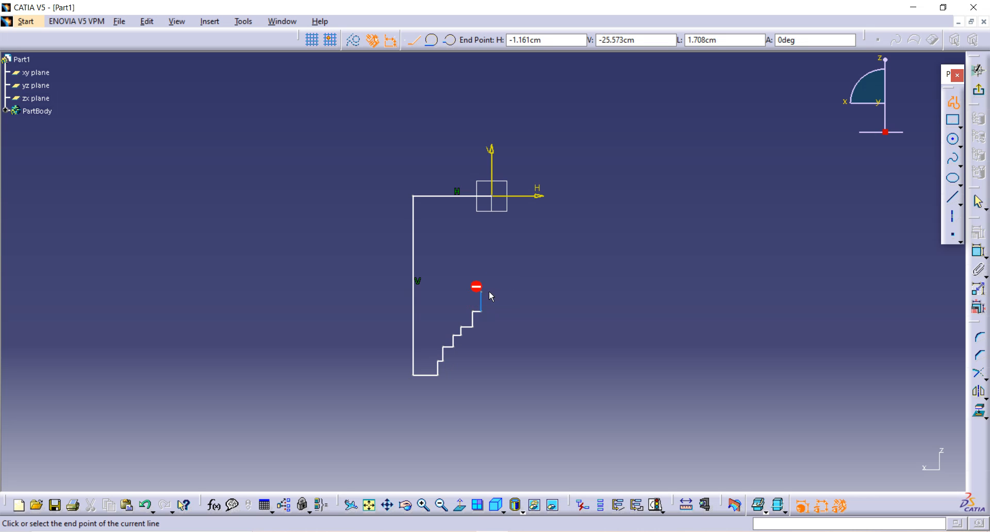
{"action": "left_click", "coordinate": [492, 292]}
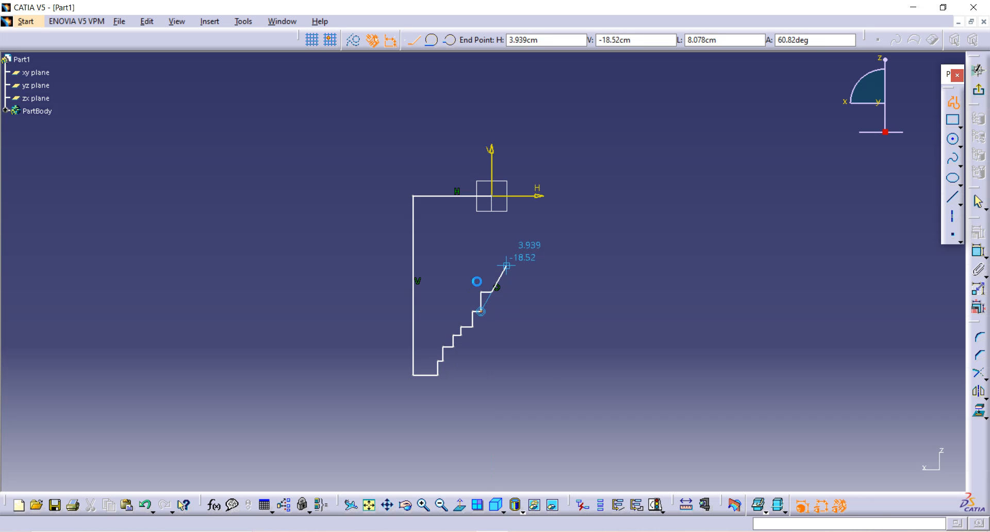
{"action": "key", "text": "Escape"}
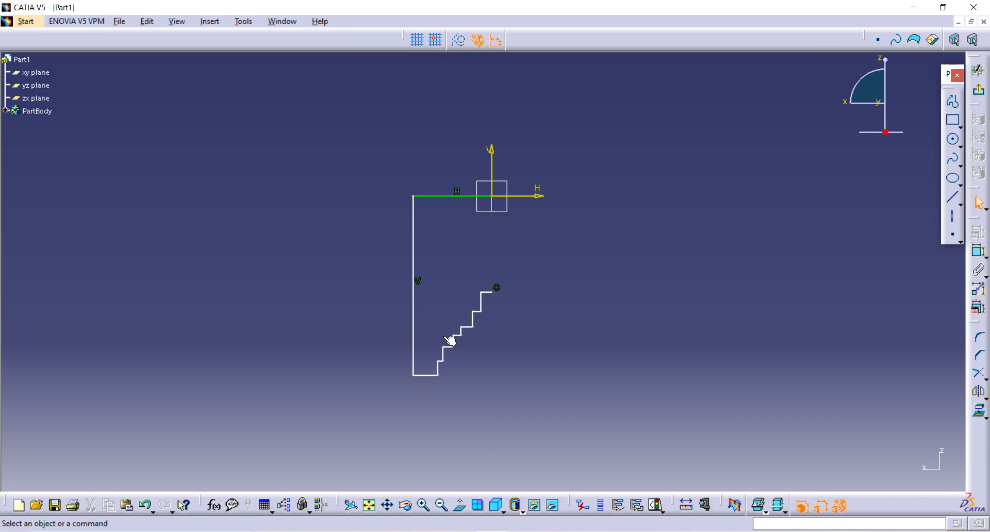
- Check the Moveable Jaw dimensions in Pipe Vice Assembly.pdf, and constrain the profile's top horizontal line to 38/2 cm in CATIA
{"action": "middle_click_drag", "start_coordinate": [530, 328], "coordinate": [523, 348]}
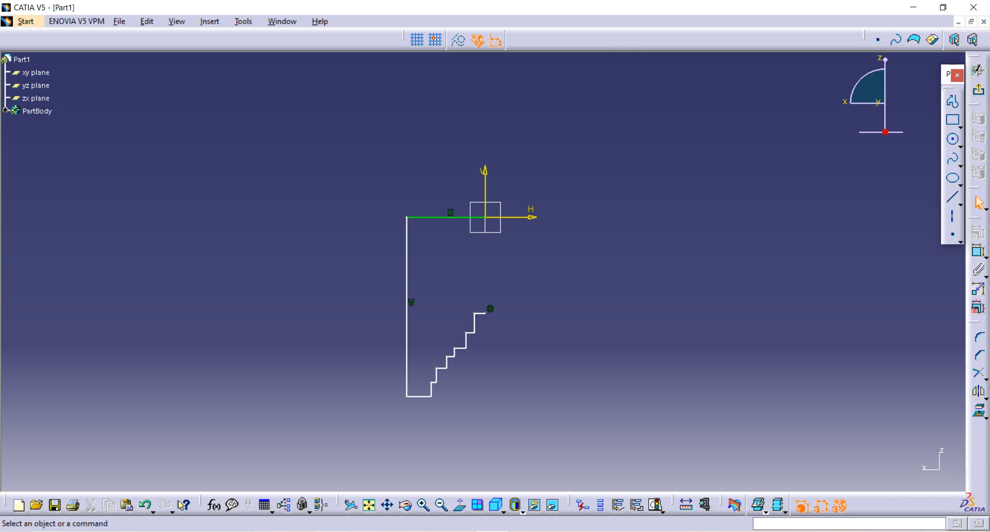
{"action": "left_click", "coordinate": [335, 531]}
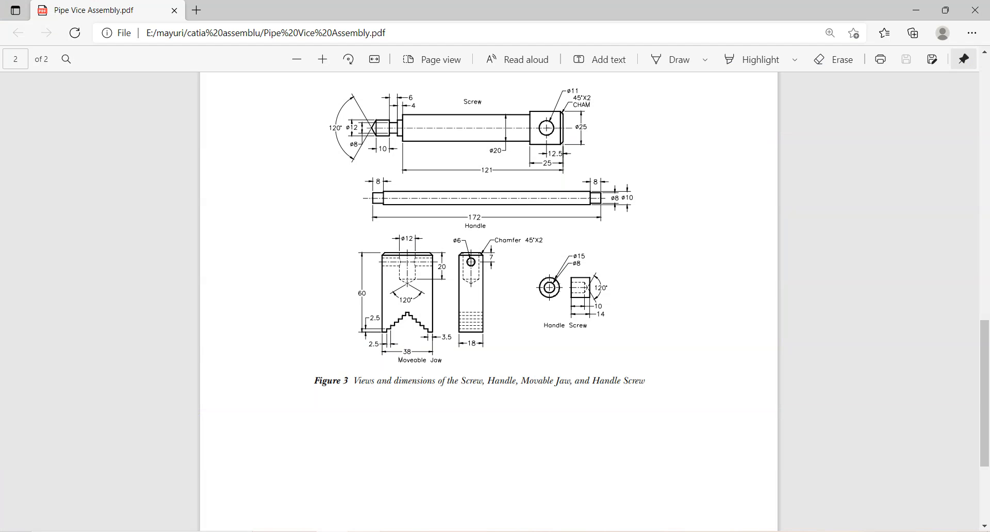
{"action": "left_click", "coordinate": [334, 531]}
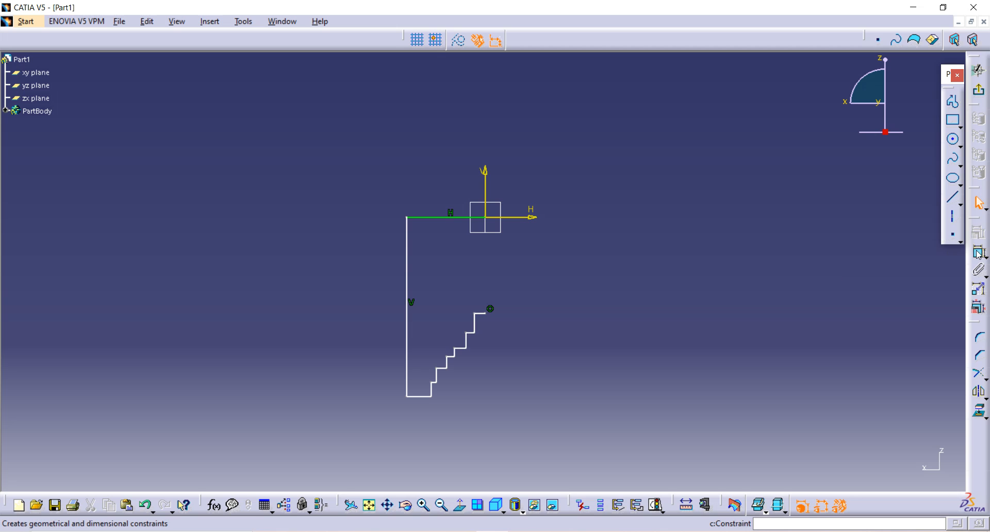
{"action": "left_click", "coordinate": [978, 254]}
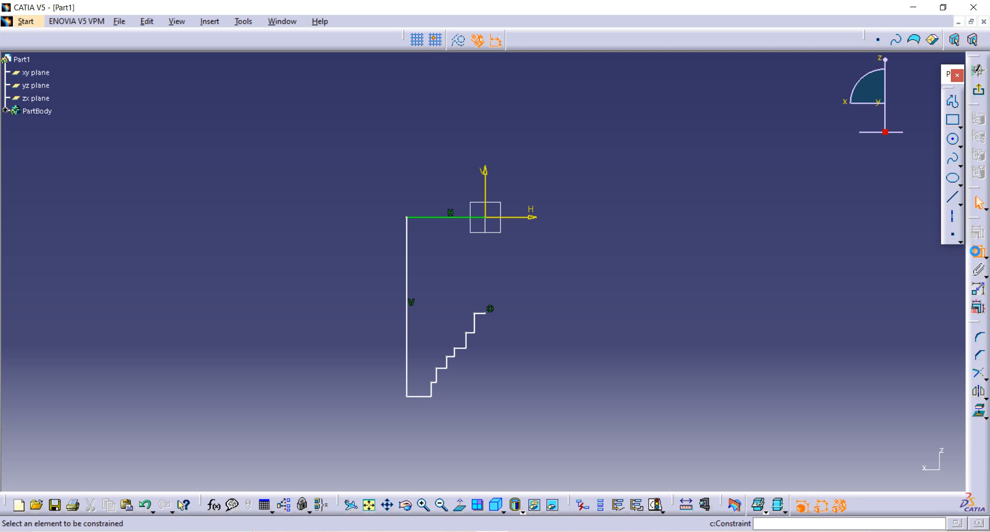
{"action": "left_click", "coordinate": [438, 217]}
{"action": "left_click", "coordinate": [332, 149]}
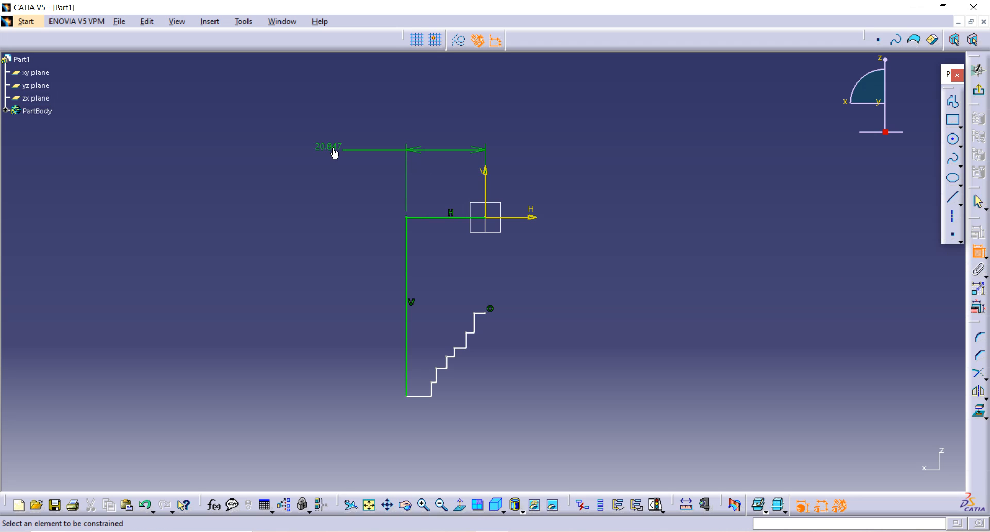
{"action": "double_click", "coordinate": [334, 152]}
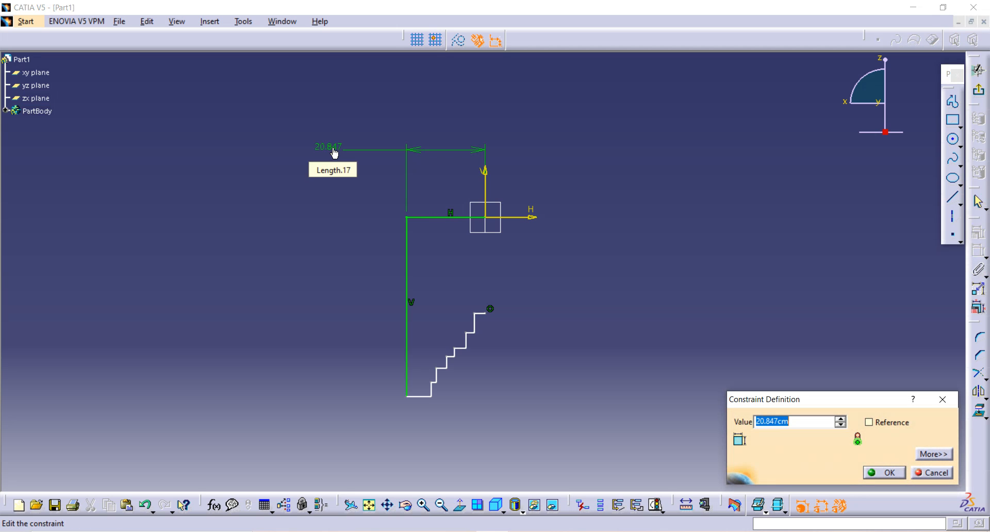
{"action": "type", "text": "38/2"}
{"action": "key", "text": "Return"}
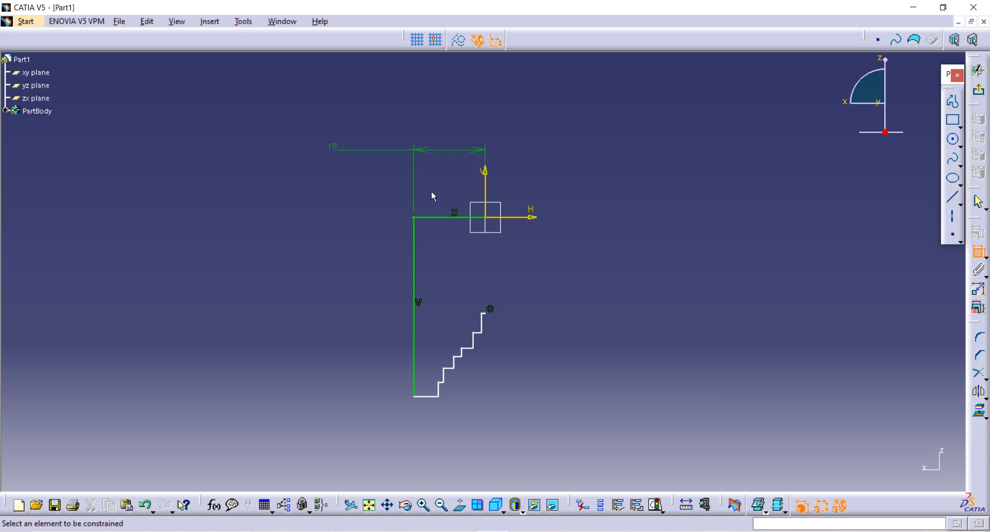
- Dimension the long vertical line of the profile and set its length to 60 cm
{"action": "left_click", "coordinate": [418, 276]}
{"action": "left_click", "coordinate": [327, 275]}
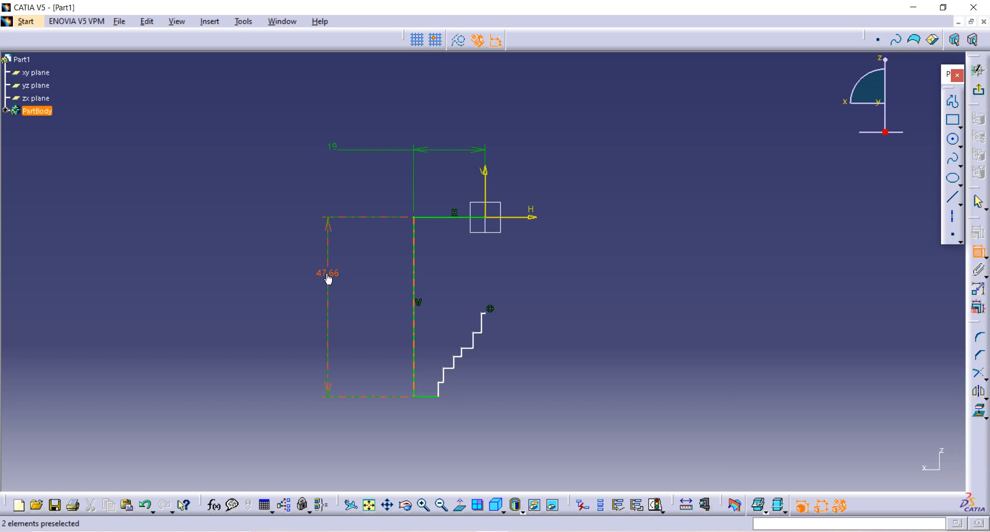
{"action": "double_click", "coordinate": [327, 273]}
{"action": "type", "text": "60"}
{"action": "key", "text": "Return"}
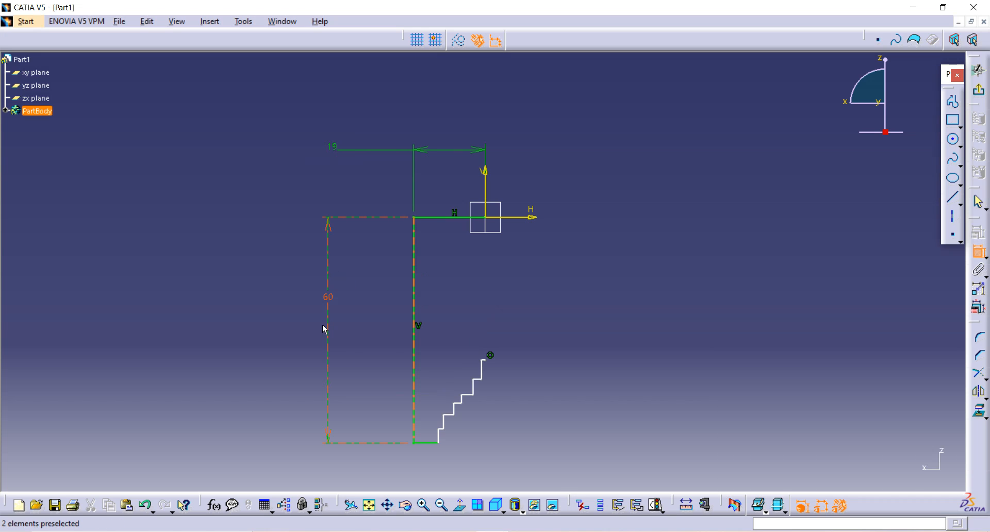
- Dimension the bottom horizontal line of the profile and set its length to 3.5 cm
{"action": "left_click", "coordinate": [430, 443]}
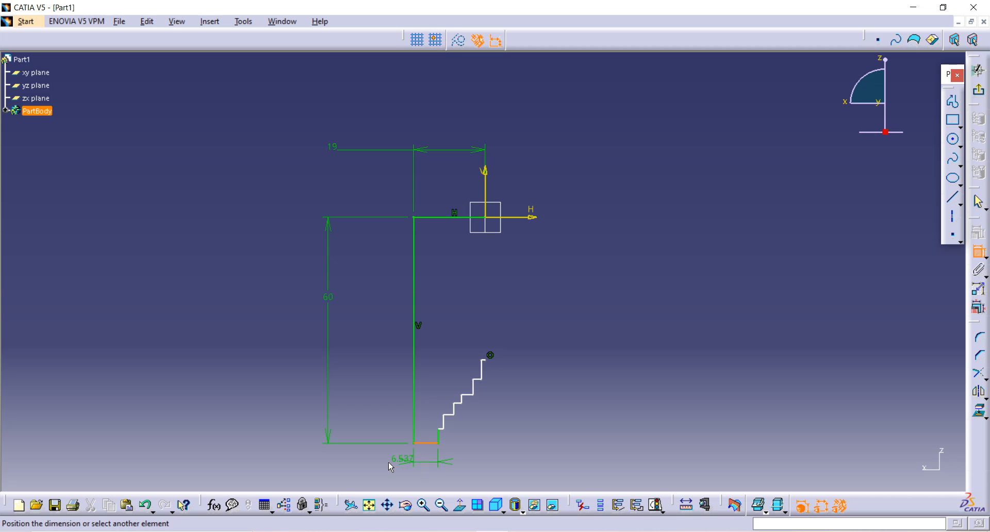
{"action": "left_click", "coordinate": [388, 462]}
{"action": "double_click", "coordinate": [385, 462]}
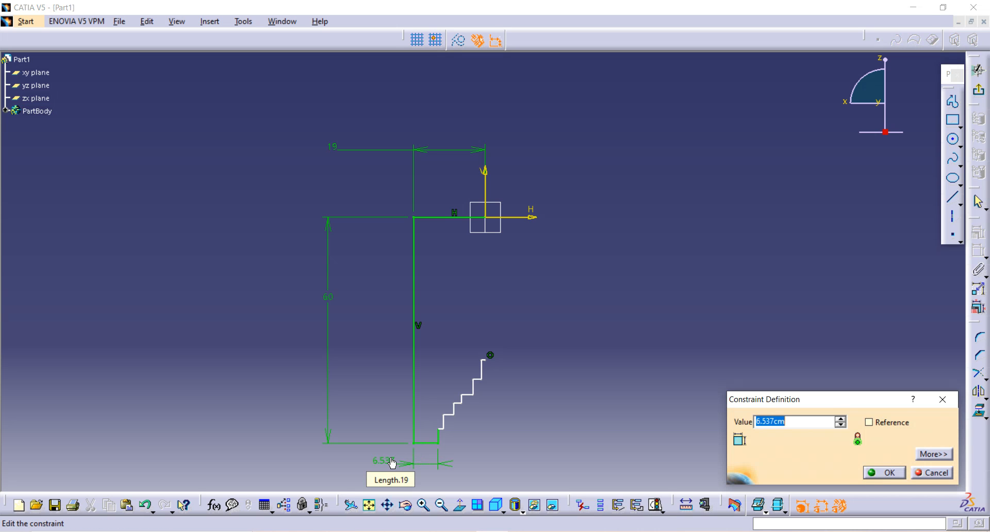
{"action": "type", "text": "3.5"}
{"action": "key", "text": "Return"}
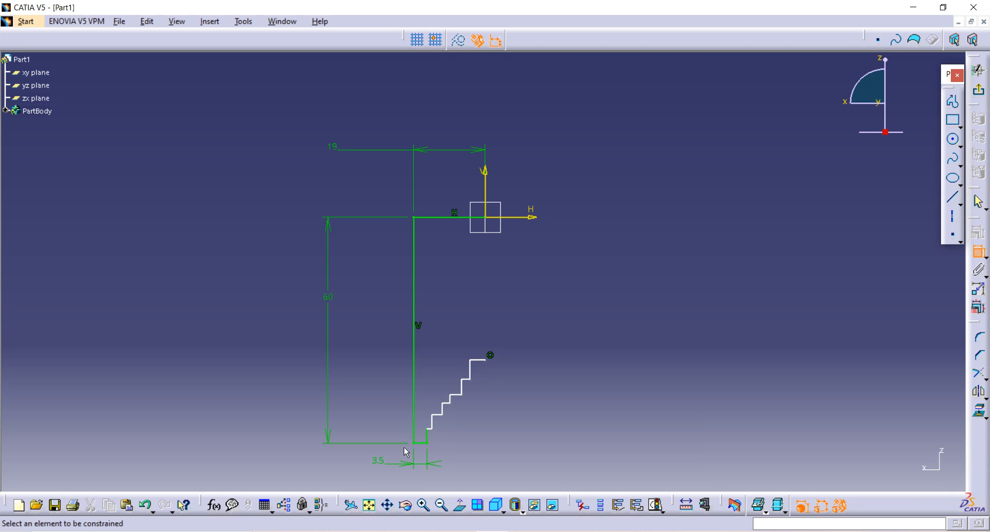
- Dimension the lowest stair's horizontal line, just above the 3.5 cm base line, and set its length to 2.5 cm
{"action": "mouse_move", "coordinate": [434, 435]}
{"action": "middle_mouse_down"}
{"action": "mouse_move", "coordinate": [459, 254]}
{"action": "mouse_move", "coordinate": [483, 175]}
{"action": "middle_mouse_up"}
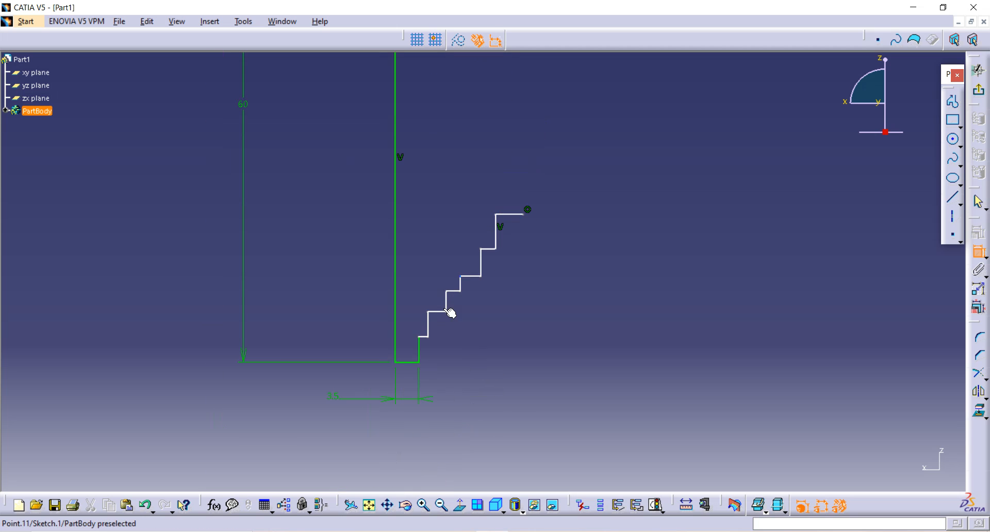
{"action": "left_click", "coordinate": [425, 339]}
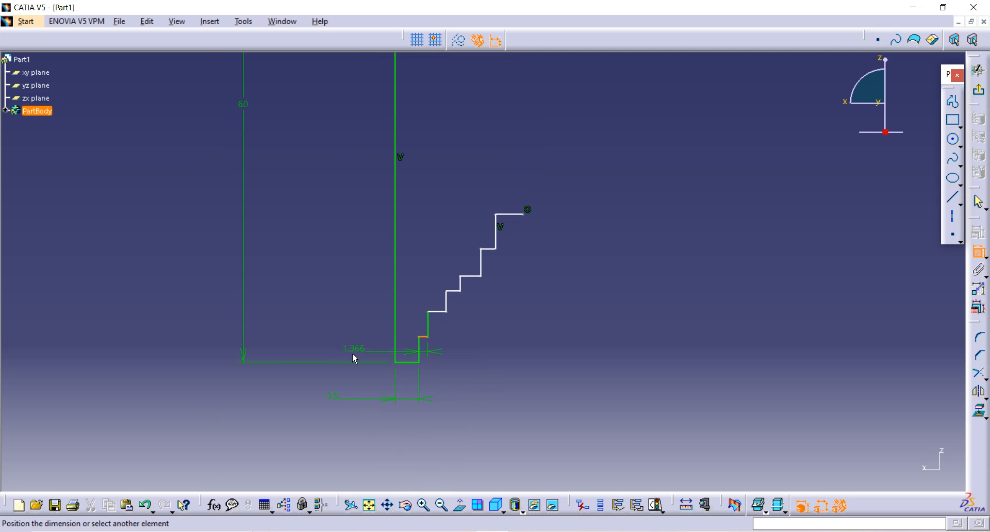
{"action": "left_click", "coordinate": [333, 353]}
{"action": "double_click", "coordinate": [333, 350]}
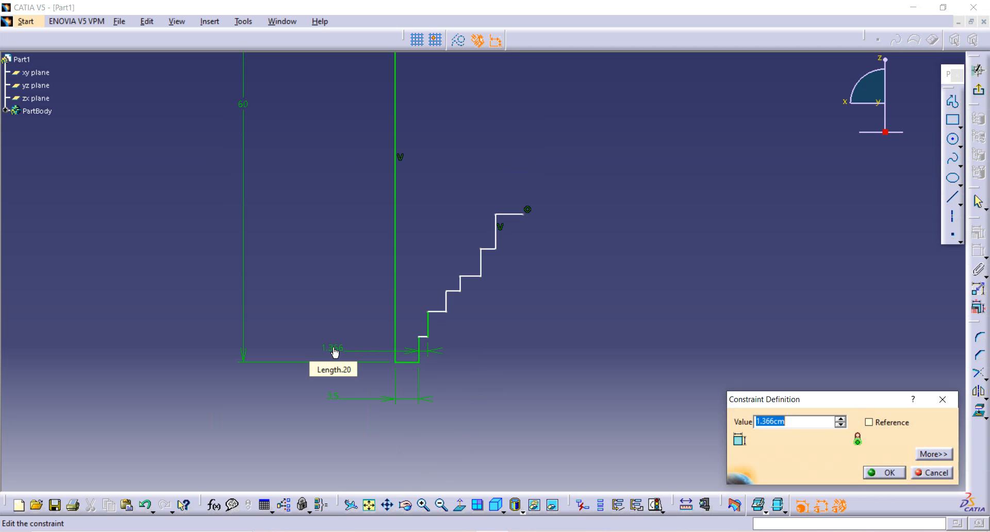
{"action": "type", "text": "2.5"}
{"action": "key", "text": "Return"}
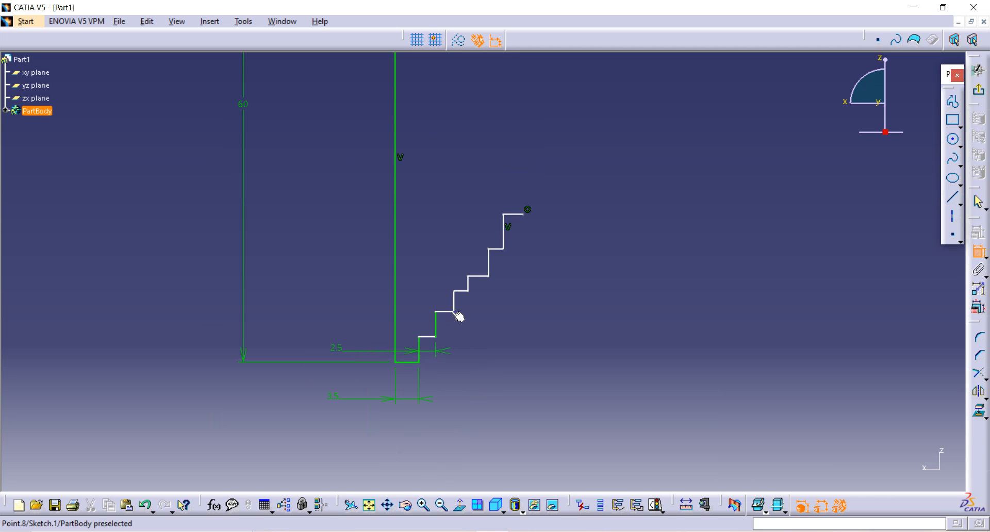
- Dimension the second stair's horizontal line and set its length to 2.5 cm
{"action": "left_click", "coordinate": [348, 333]}
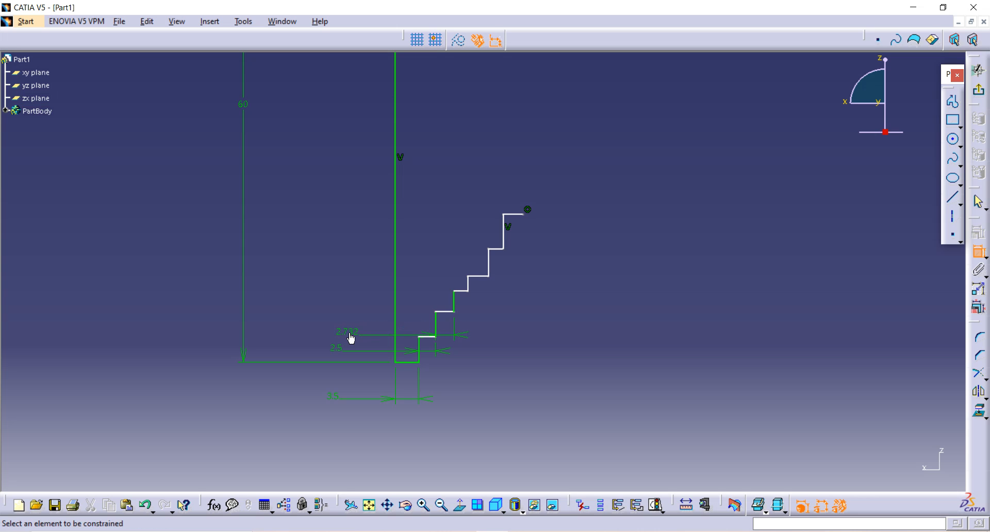
{"action": "double_click", "coordinate": [349, 331]}
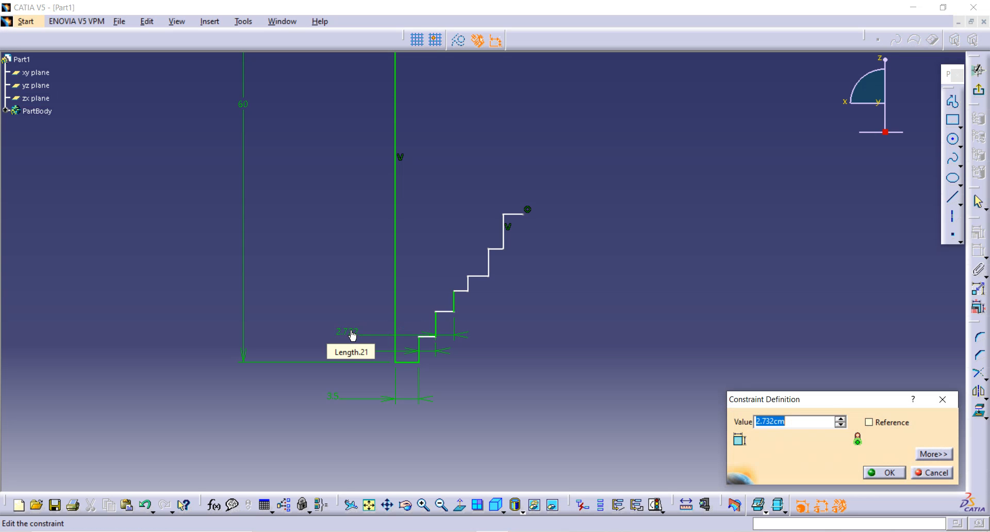
{"action": "type", "text": "2.5"}
{"action": "key", "text": "Return"}
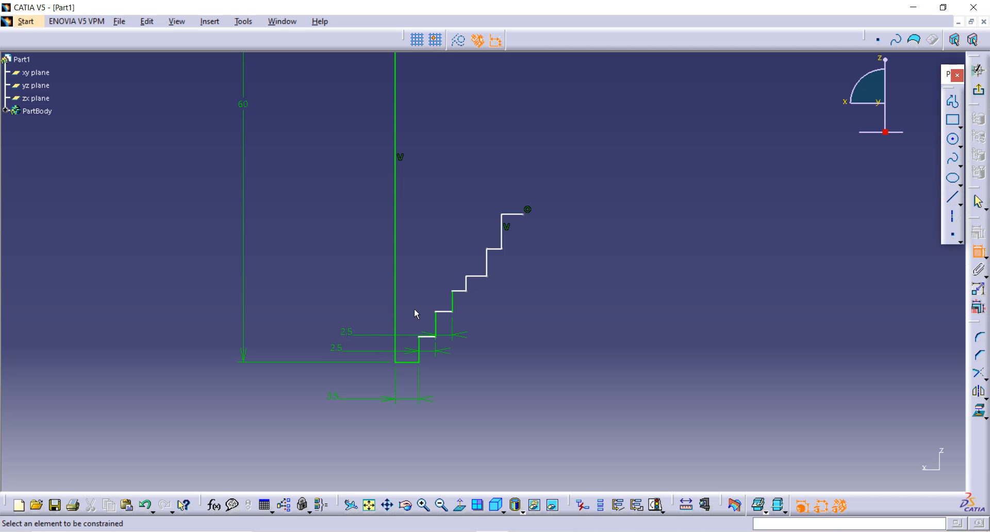
- Dimension the third stair's horizontal line, counted up from the base, and set its length to 2.5 cm
{"action": "left_click", "coordinate": [460, 292]}
{"action": "left_click", "coordinate": [367, 323]}
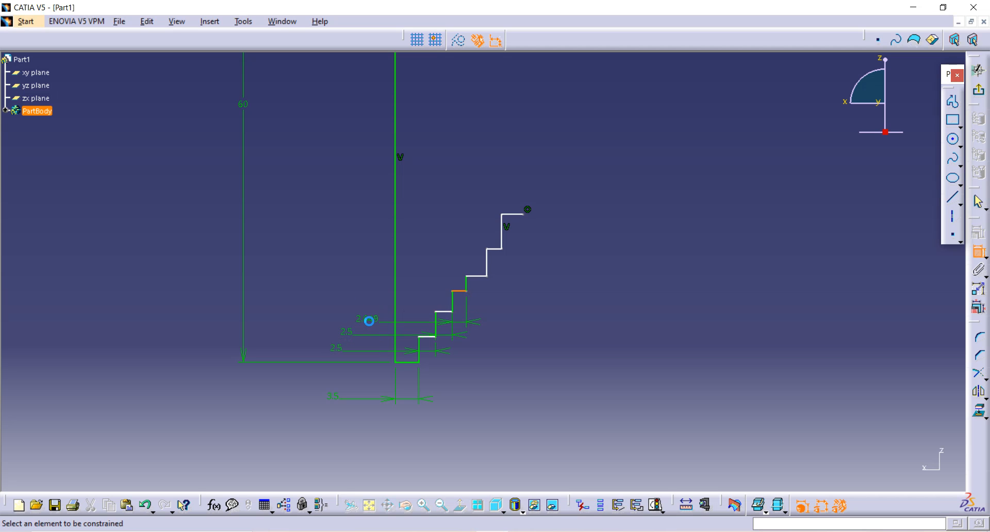
{"action": "double_click", "coordinate": [376, 320]}
{"action": "type", "text": "2"}
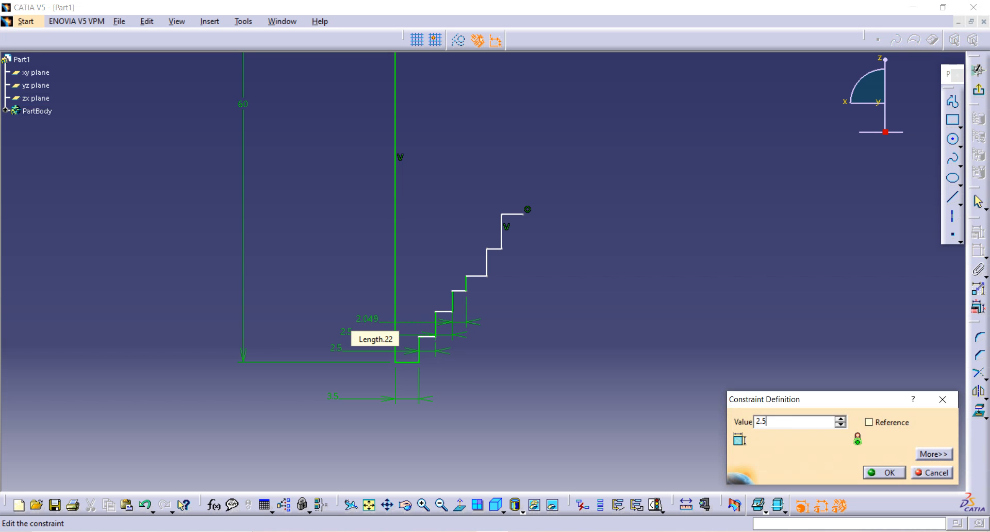
{"action": "type", "text": ".5"}
{"action": "key", "text": "Return"}
- Dimension the fourth stair's horizontal line and set its length to 2.5 cm
{"action": "left_click", "coordinate": [480, 277]}
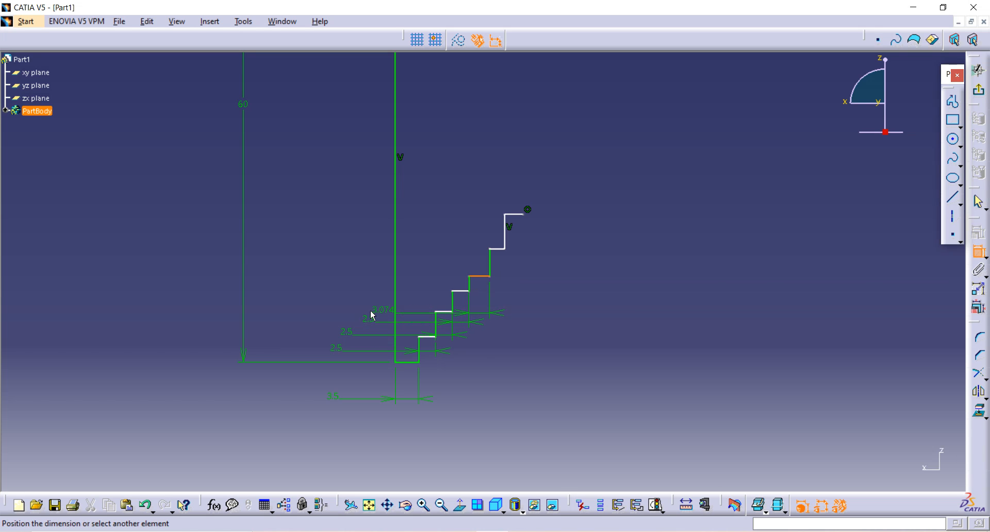
{"action": "left_click", "coordinate": [371, 309]}
{"action": "double_click", "coordinate": [382, 304]}
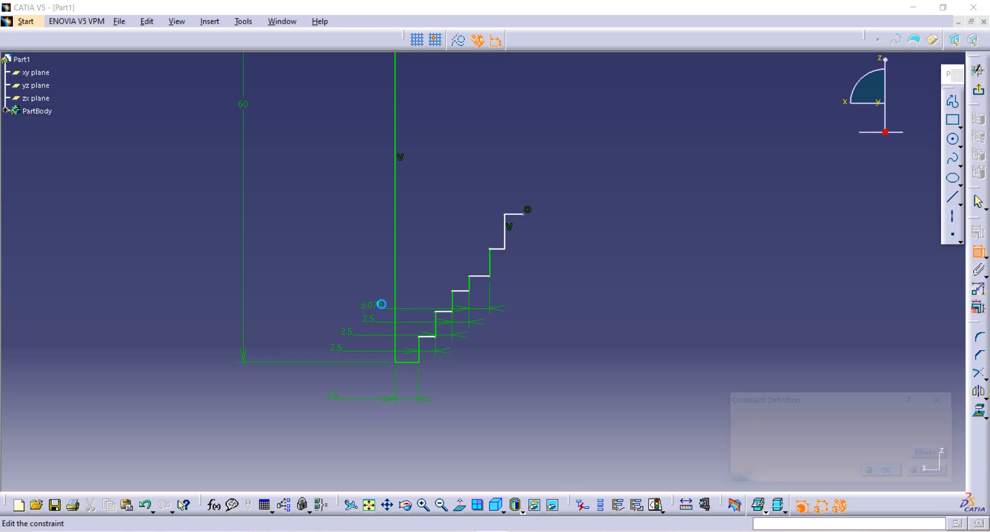
{"action": "type", "text": "2.5"}
{"action": "key", "text": "Return"}
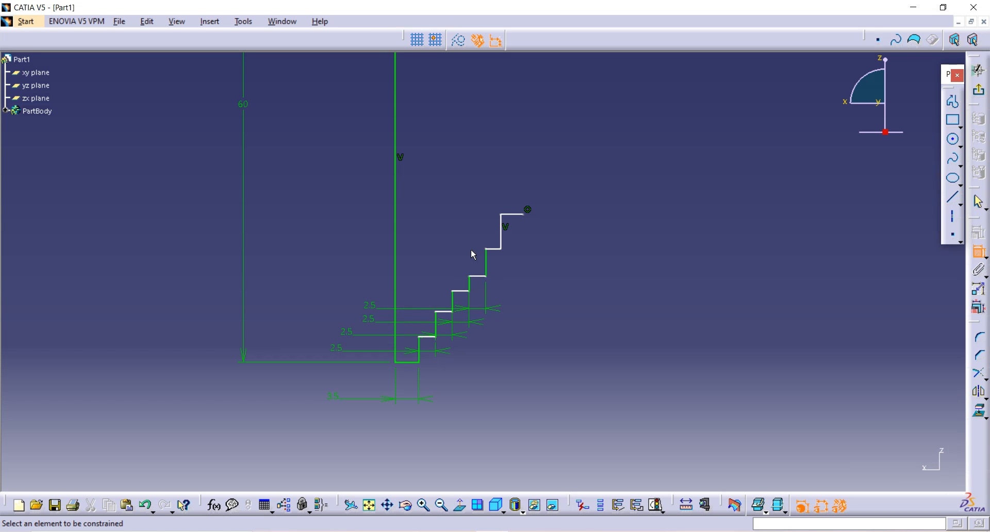
- Dimension the fifth stair's horizontal line, just below the topmost one, and set its length to 2.5 cm
{"action": "left_click", "coordinate": [493, 249]}
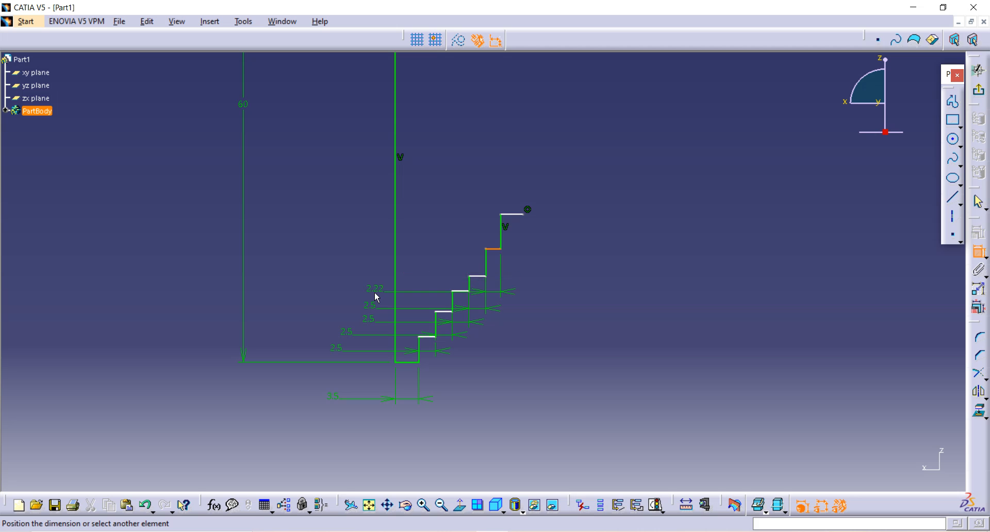
{"action": "left_click", "coordinate": [375, 293]}
{"action": "double_click", "coordinate": [375, 290]}
{"action": "type", "text": "2."}
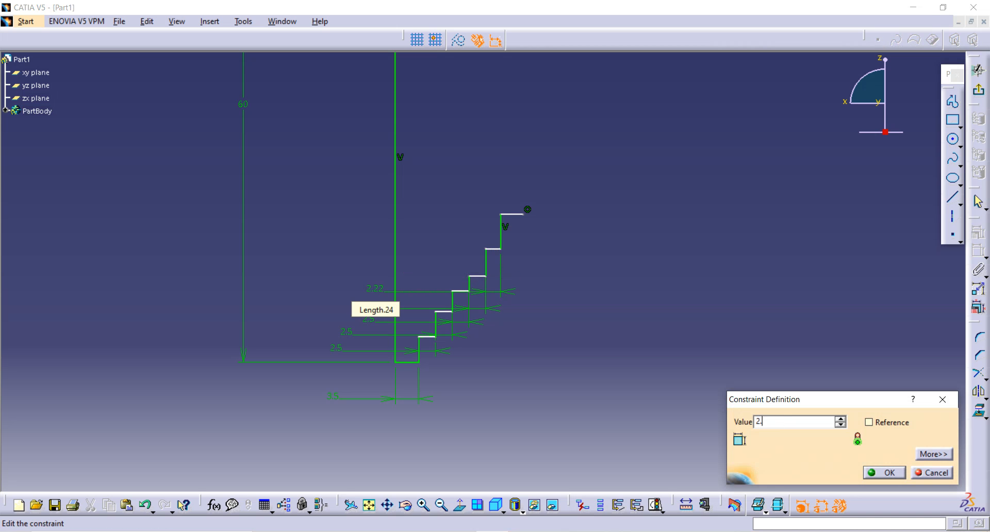
{"action": "type", "text": "5"}
{"action": "key", "text": "Return"}
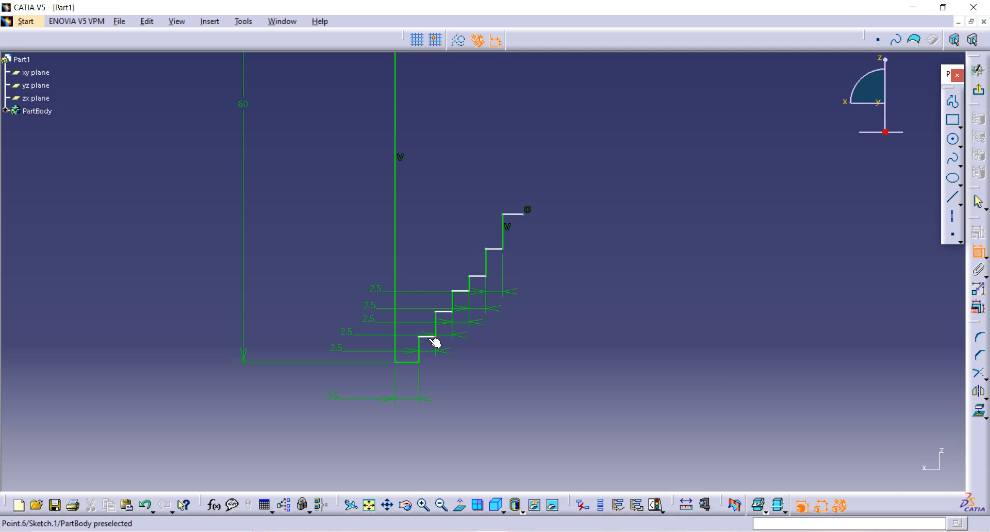
- Dimension the lowest vertical riser, rising from the 3.5 cm base line, and set its height to 2.5 cm
{"action": "left_click", "coordinate": [417, 346]}
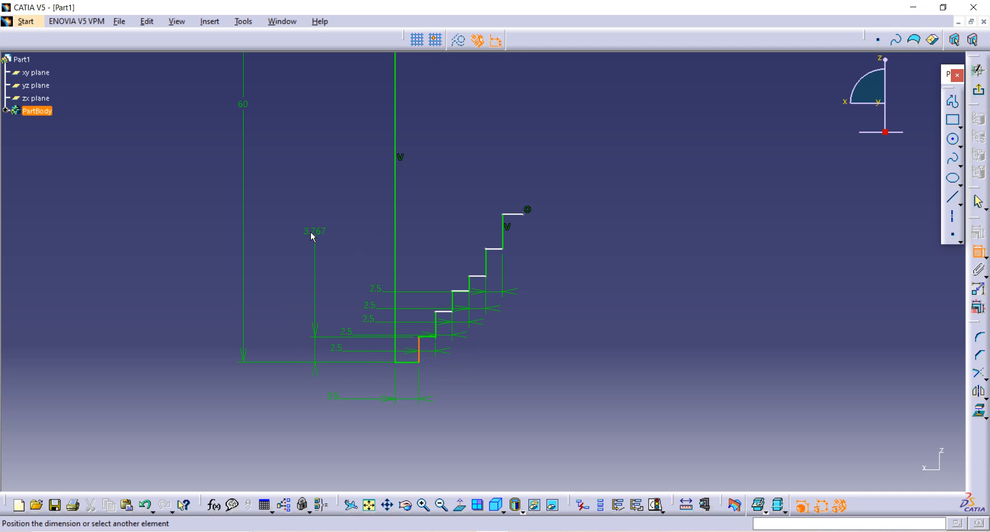
{"action": "left_click", "coordinate": [290, 231]}
{"action": "double_click", "coordinate": [297, 233]}
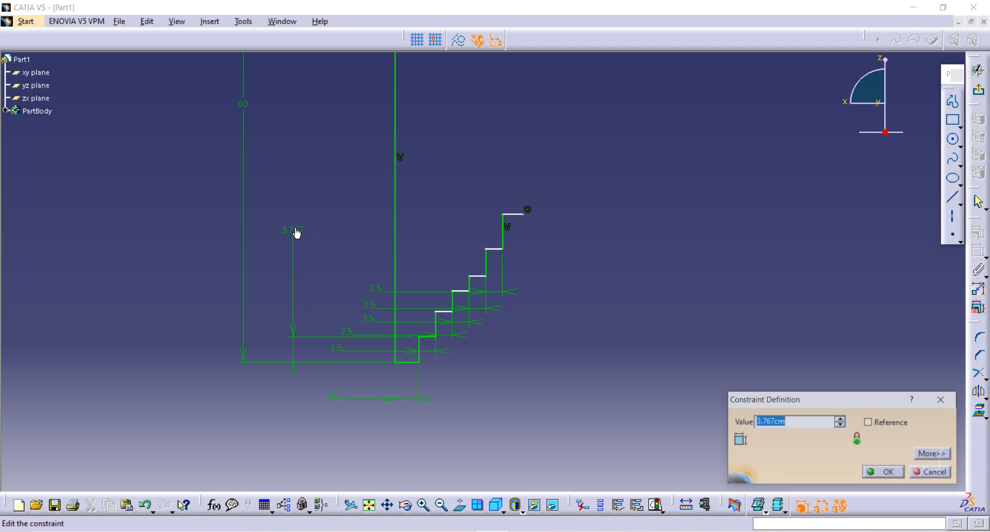
{"action": "type", "text": "2.5"}
{"action": "key", "text": "Return"}
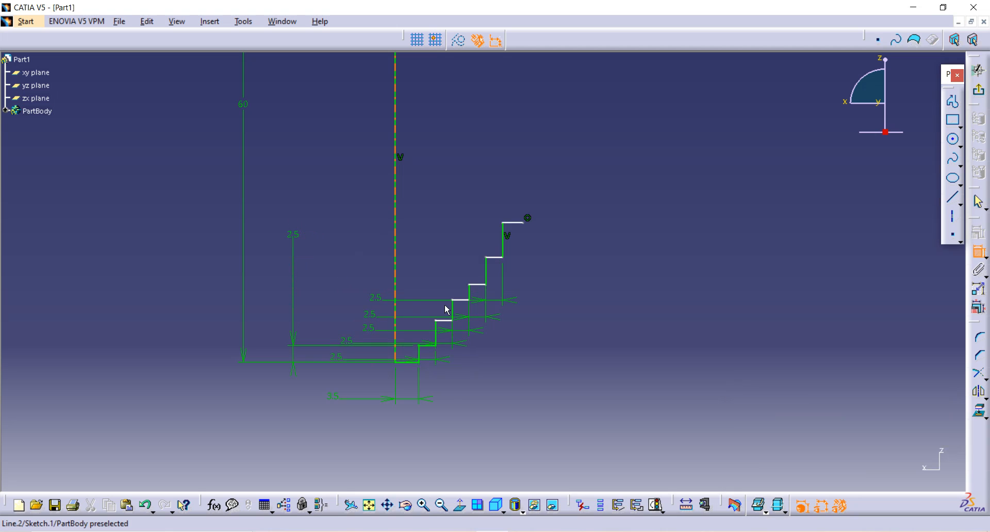
- Dimension the second vertical riser of the staircase and set its height to 2.5 cm
{"action": "left_click", "coordinate": [436, 335]}
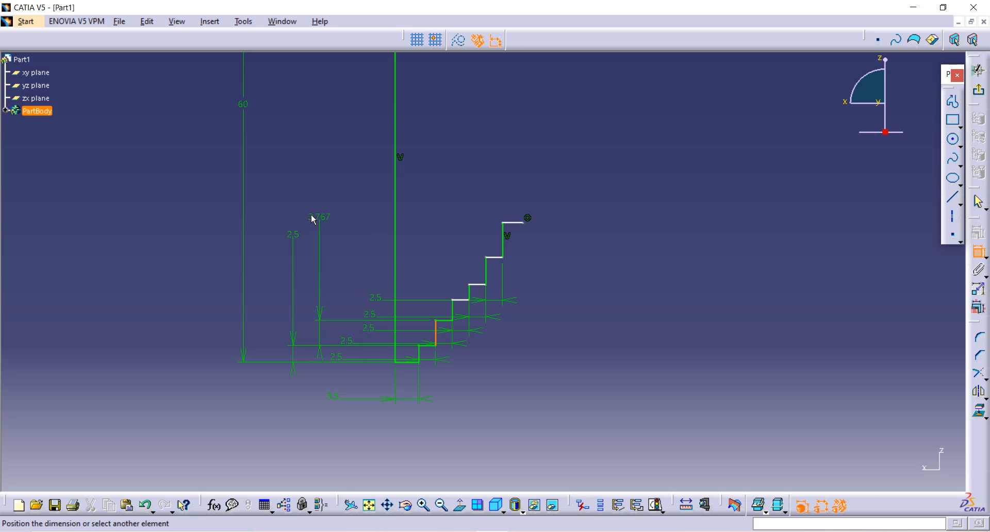
{"action": "left_click", "coordinate": [311, 216]}
{"action": "double_click", "coordinate": [313, 216]}
{"action": "type", "text": "2."}
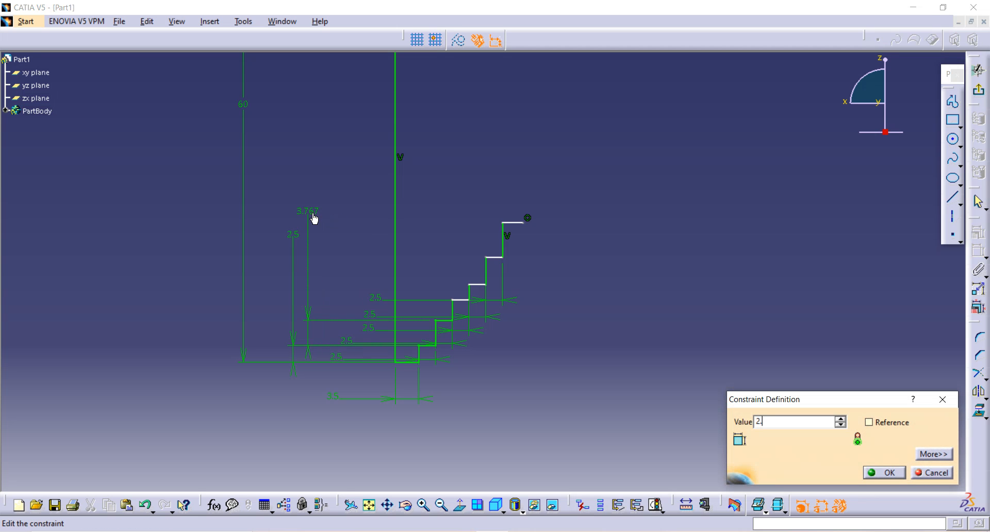
{"action": "type", "text": "5"}
{"action": "key", "text": "Return"}
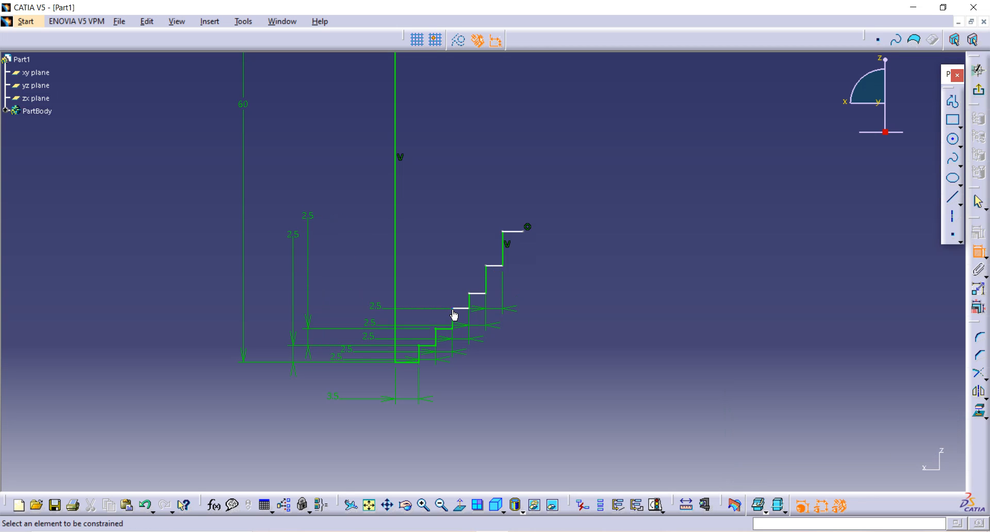
- Dimension the third vertical riser of the staircase and set its height to 2.5 cm
{"action": "left_click", "coordinate": [454, 315]}
{"action": "left_click", "coordinate": [328, 206]}
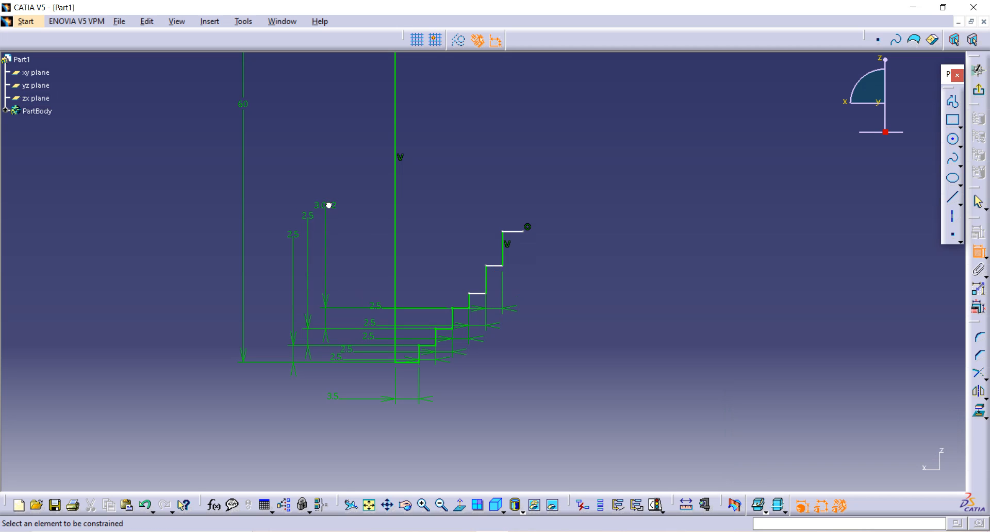
{"action": "double_click", "coordinate": [329, 205]}
{"action": "type", "text": "2.5"}
{"action": "key", "text": "Return"}
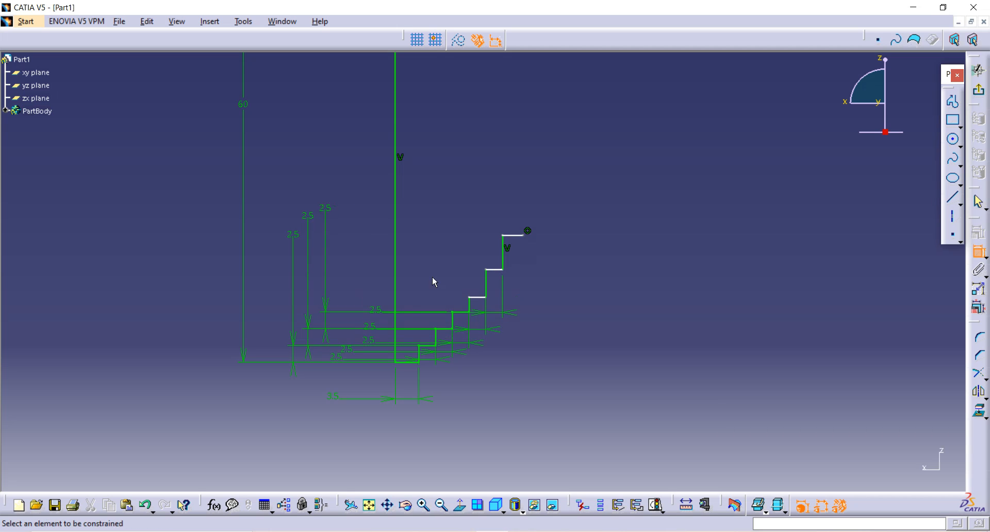
- Dimension the fourth vertical riser of the staircase and set its height to 2.5 cm
{"action": "left_click", "coordinate": [471, 305]}
{"action": "left_click", "coordinate": [350, 197]}
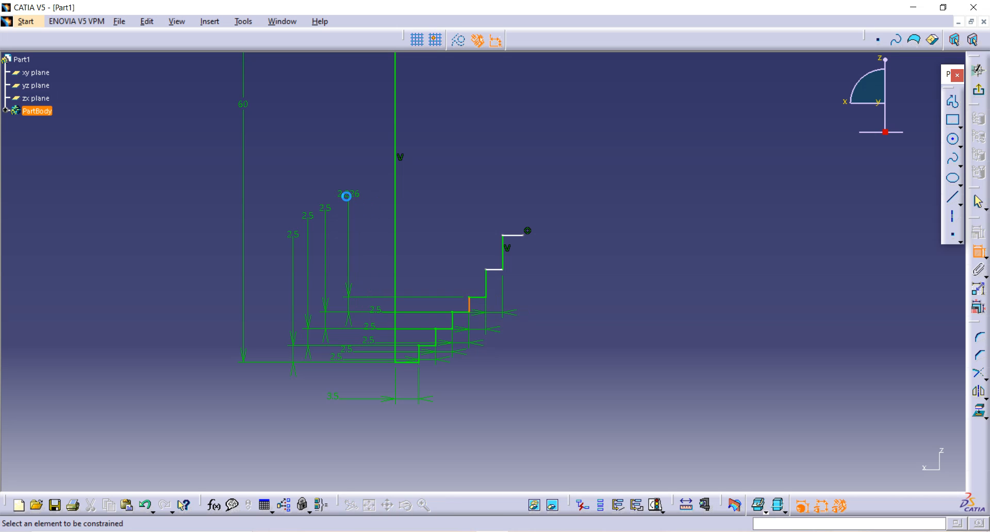
{"action": "double_click", "coordinate": [351, 199]}
{"action": "type", "text": "2.5"}
{"action": "key", "text": "Return"}
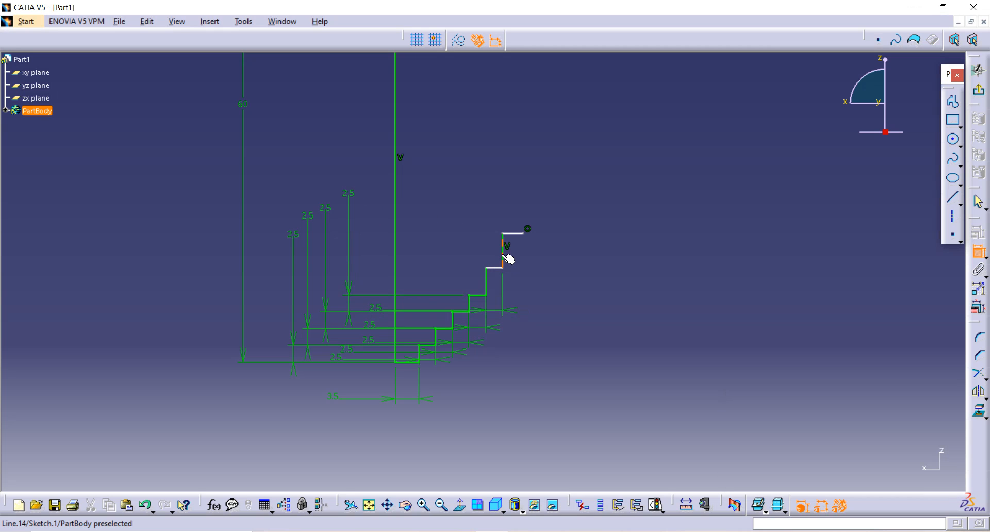
- Dimension the fifth vertical riser of the staircase and set its height to 2.5 cm
{"action": "left_click", "coordinate": [486, 282]}
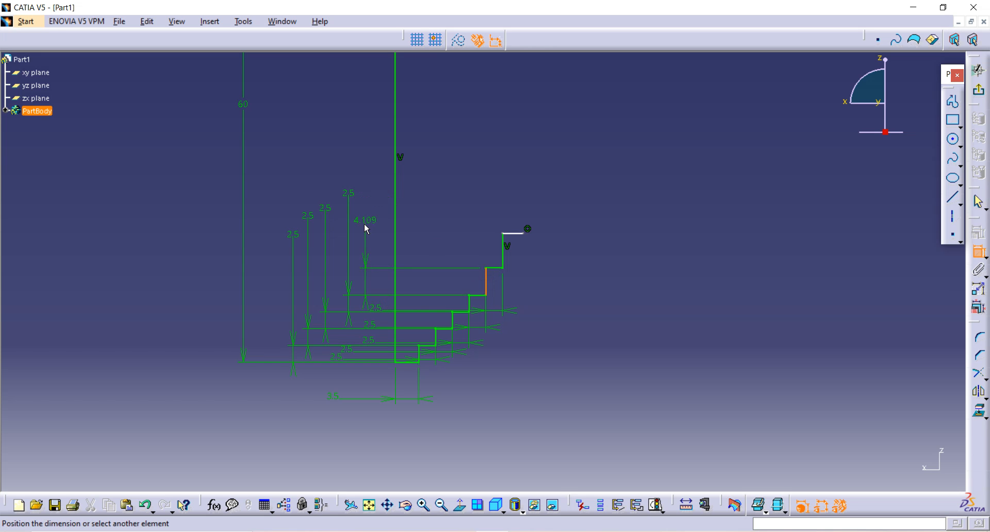
{"action": "left_click", "coordinate": [367, 223]}
{"action": "double_click", "coordinate": [367, 219]}
{"action": "type", "text": "2"}
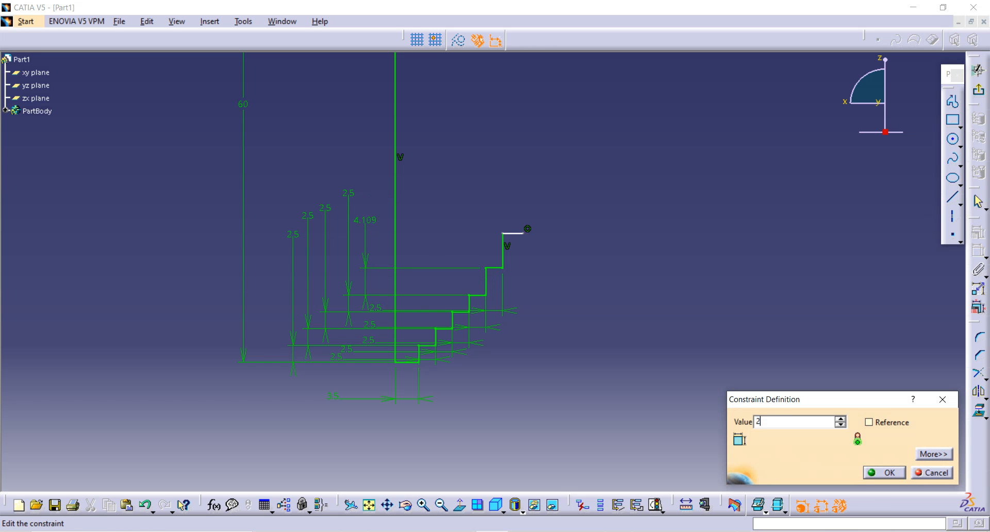
{"action": "type", "text": ".5"}
{"action": "key", "text": "Return"}
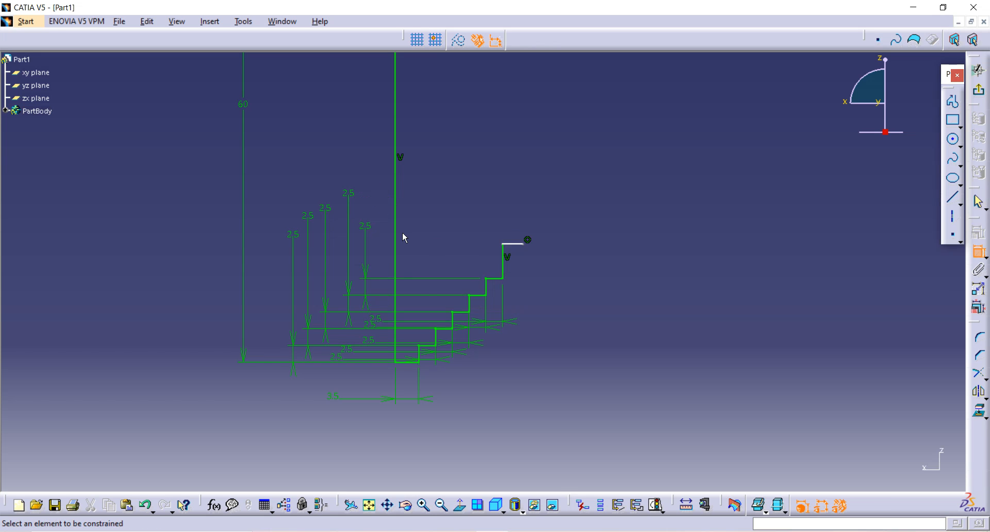
- Dimension the sixth, uppermost vertical riser of the staircase and set its height to 2.5 cm
{"action": "left_click", "coordinate": [504, 266]}
{"action": "left_click", "coordinate": [379, 197]}
{"action": "double_click", "coordinate": [382, 201]}
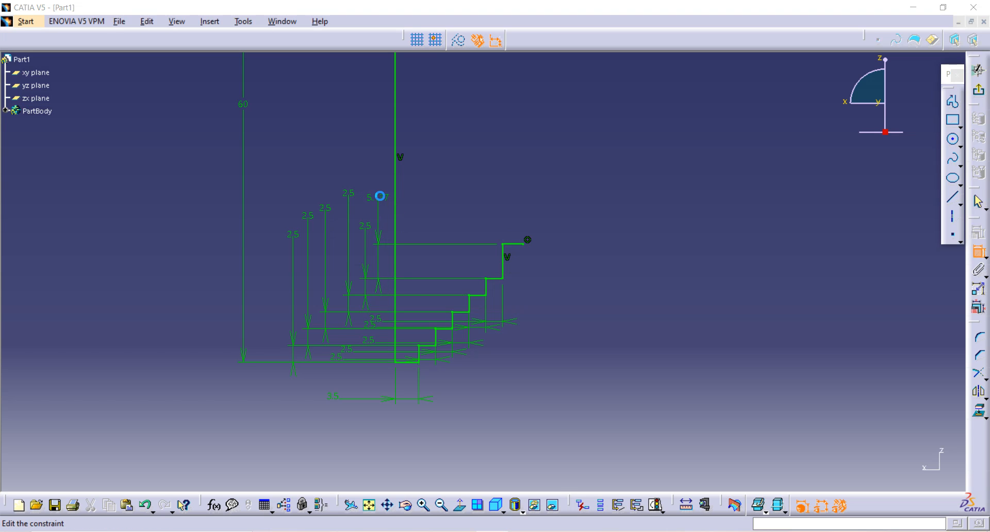
{"action": "type", "text": "2"}
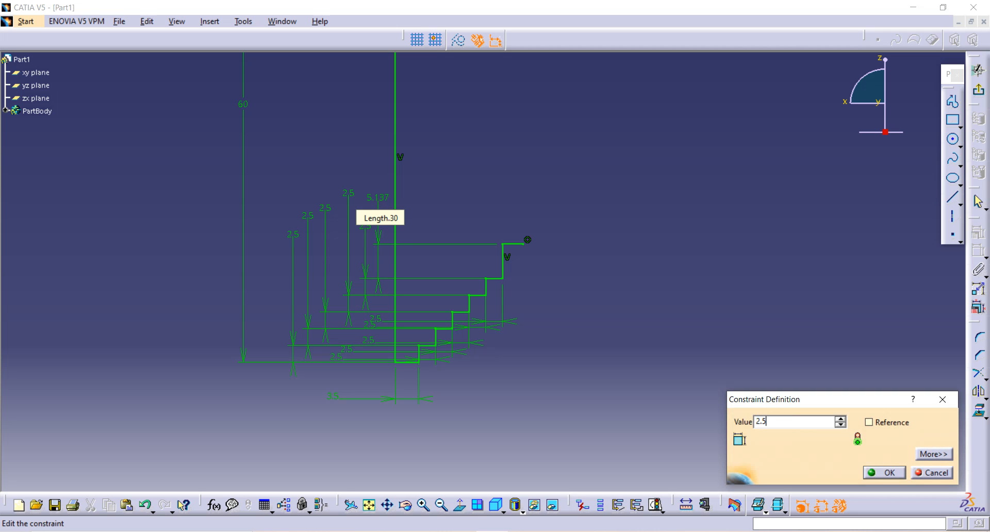
{"action": "type", "text": ".5"}
{"action": "key", "text": "Return"}
- Mirror the whole half profile, including its upper horizontal line and the topmost stair line, about the vertical V axis
{"action": "mouse_move", "coordinate": [557, 214]}
{"action": "middle_mouse_down"}
{"action": "mouse_move", "coordinate": [519, 193]}
{"action": "mouse_move", "coordinate": [518, 175]}
{"action": "mouse_move", "coordinate": [501, 228]}
{"action": "middle_mouse_up"}
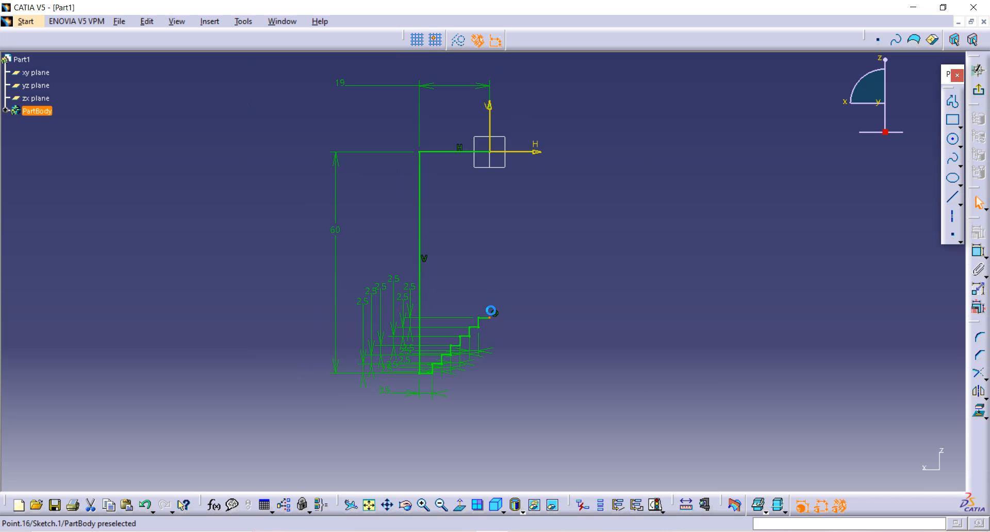
{"action": "left_click", "coordinate": [506, 204]}
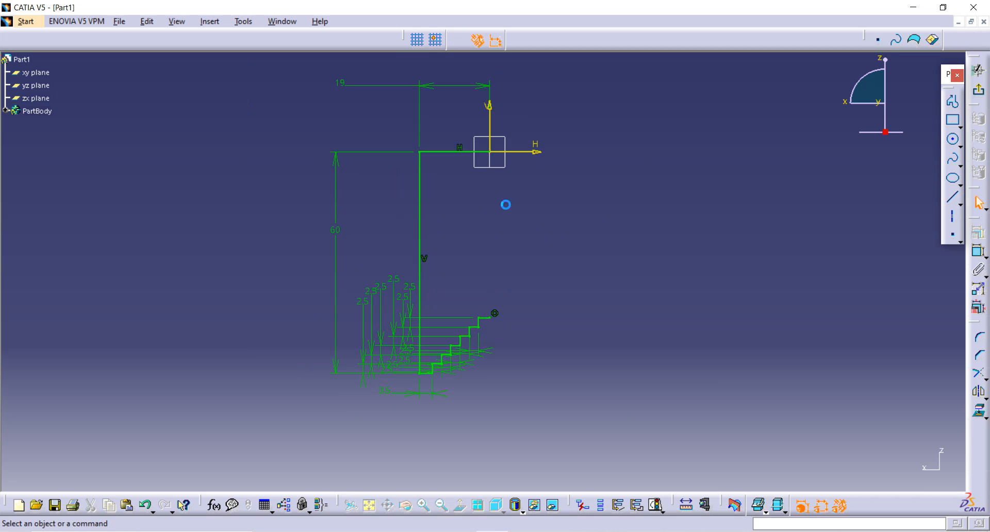
{"action": "mouse_move", "coordinate": [411, 138]}
{"action": "left_mouse_down"}
{"action": "mouse_move", "coordinate": [473, 289]}
{"action": "mouse_move", "coordinate": [488, 371]}
{"action": "left_mouse_up"}
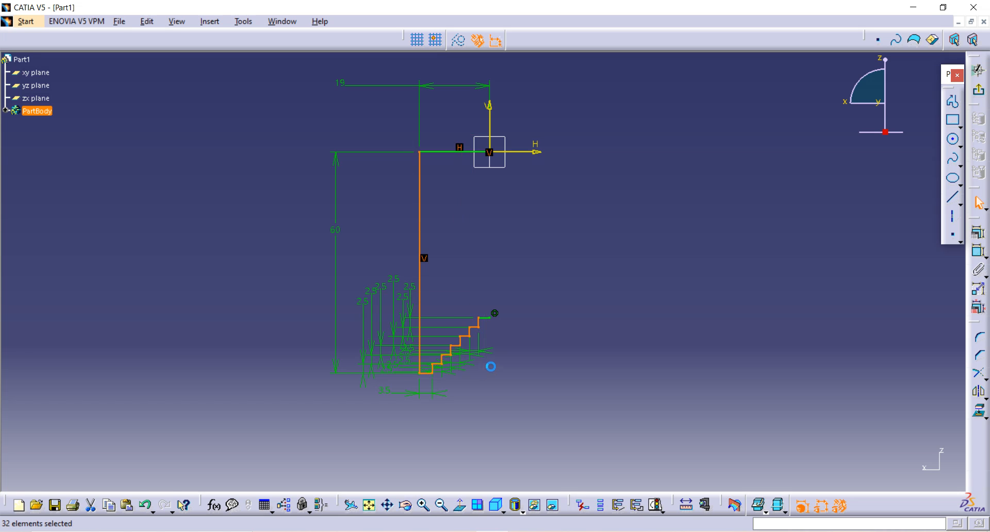
{"action": "left_click", "coordinate": [487, 318], "text": "ctrl"}
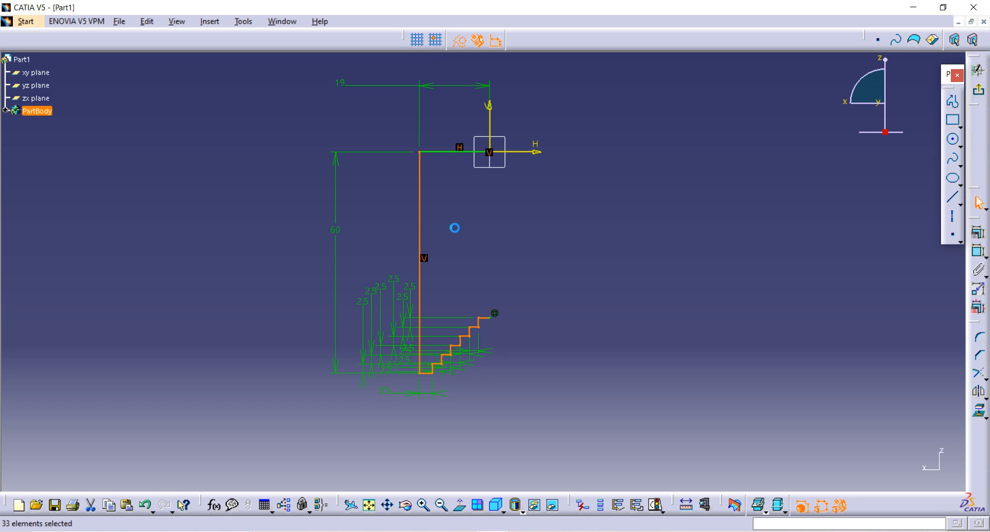
{"action": "left_click", "coordinate": [441, 152], "text": "ctrl"}
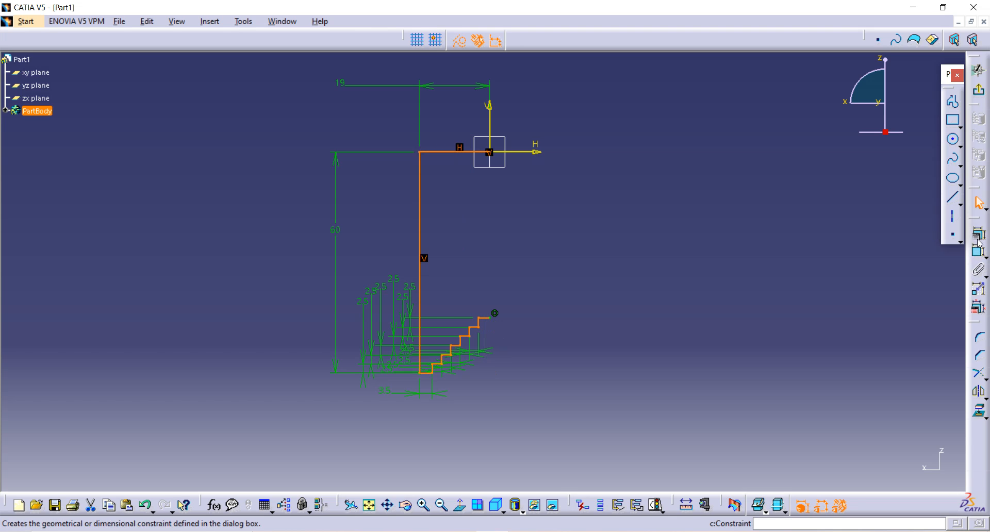
{"action": "left_click", "coordinate": [979, 392]}
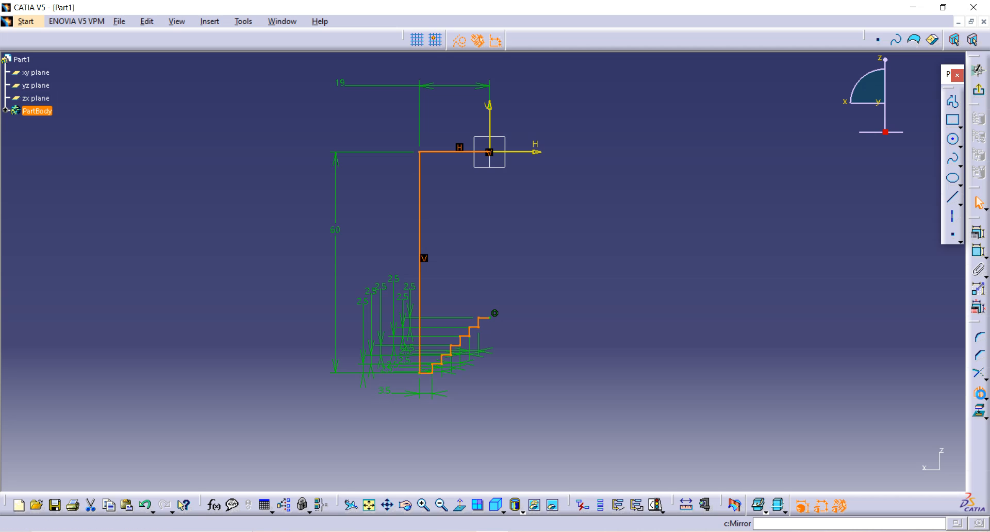
{"action": "left_click", "coordinate": [491, 120]}
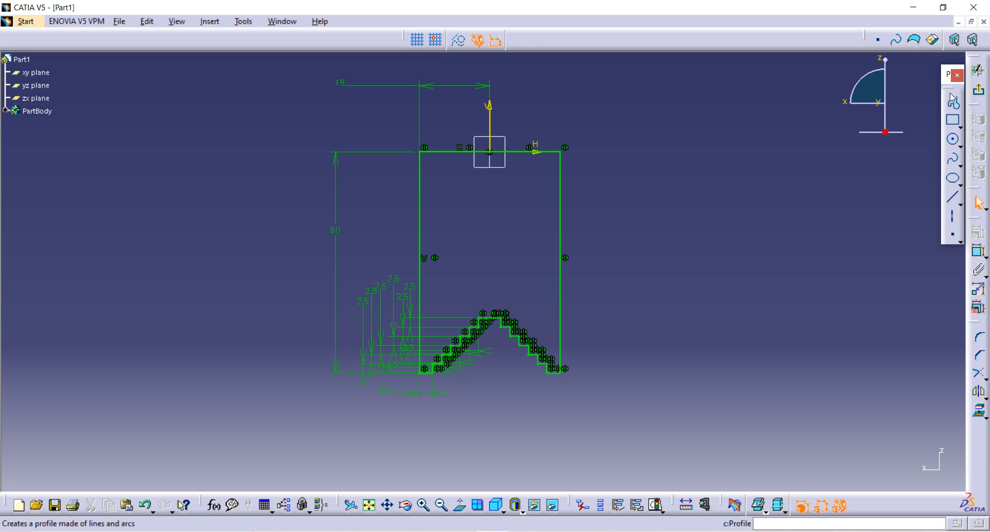
- Finish the mirrored profile sketch and pad it with a 9 cm length and mirrored extent
{"action": "left_click", "coordinate": [978, 92]}
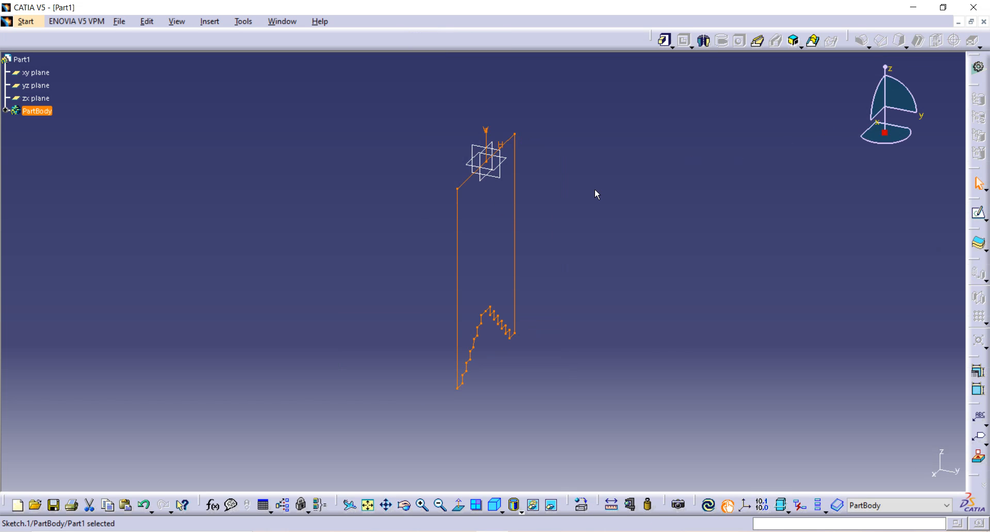
{"action": "left_click", "coordinate": [665, 40]}
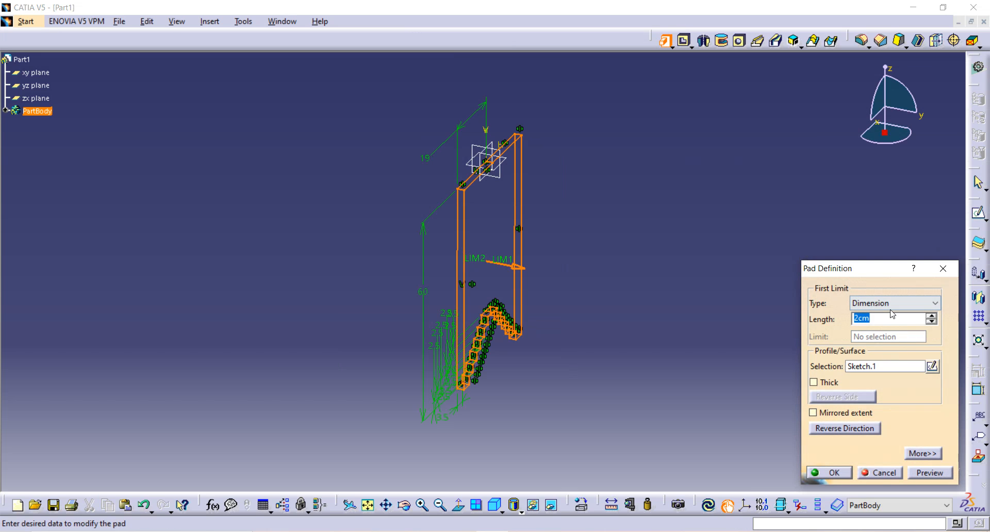
{"action": "key", "text": "BackSpace"}
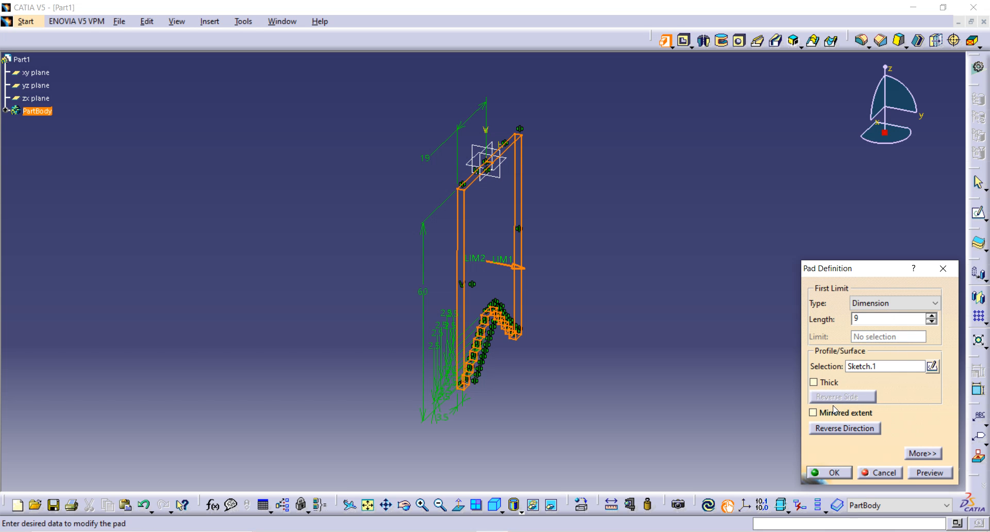
{"action": "left_click", "coordinate": [815, 414]}
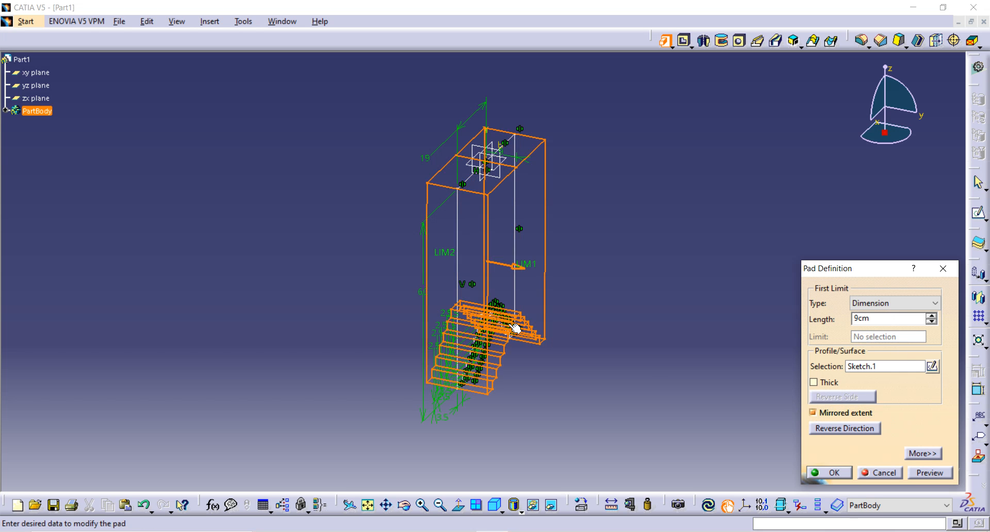
{"action": "middle_click_drag", "start_coordinate": [462, 258], "coordinate": [487, 247]}
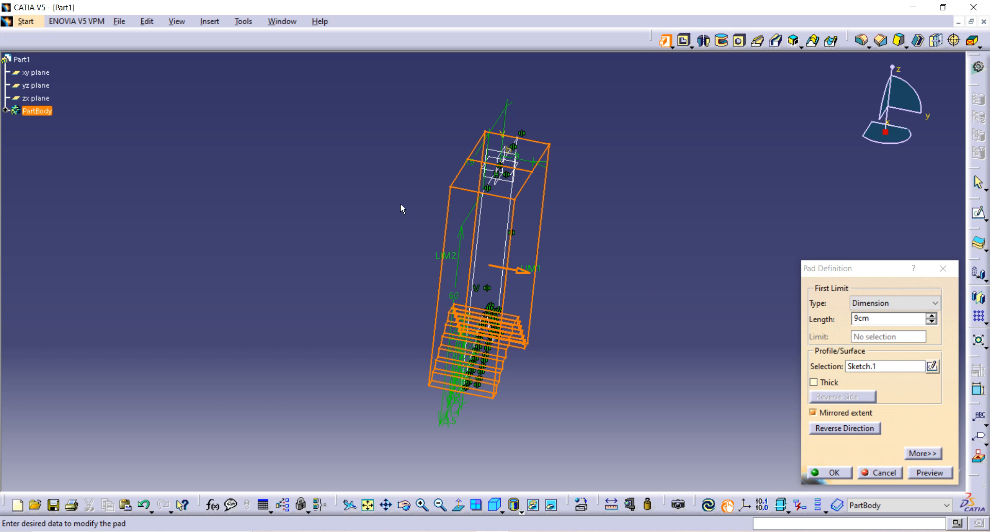
{"action": "left_click", "coordinate": [833, 473]}
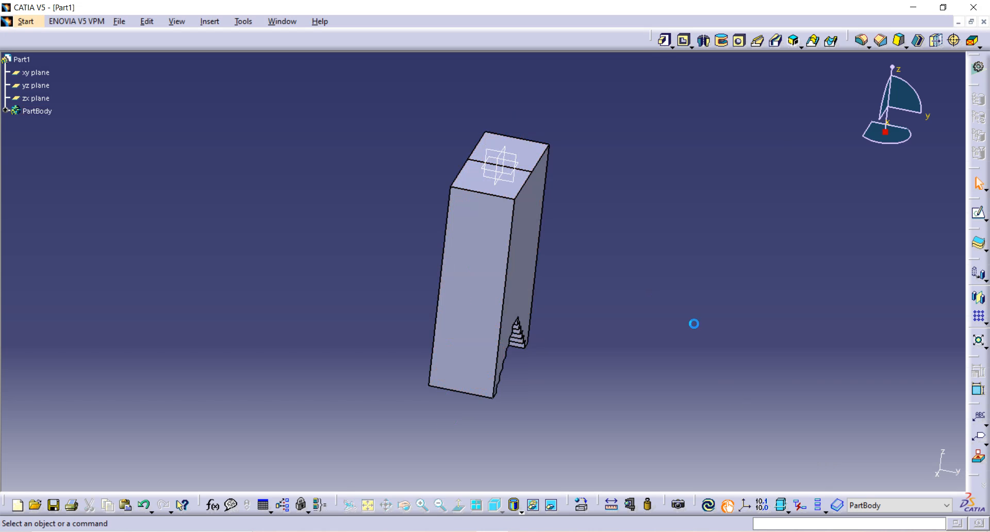
- Start a hole on the block's top face and make its positioning point coincident with the zx plane
{"action": "middle_click_drag", "start_coordinate": [632, 235], "coordinate": [559, 347]}
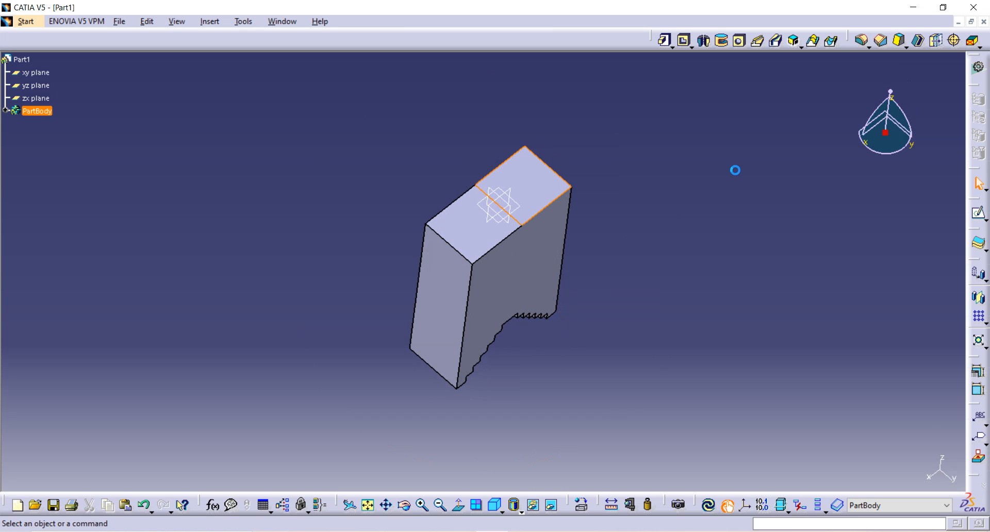
{"action": "left_click", "coordinate": [546, 183]}
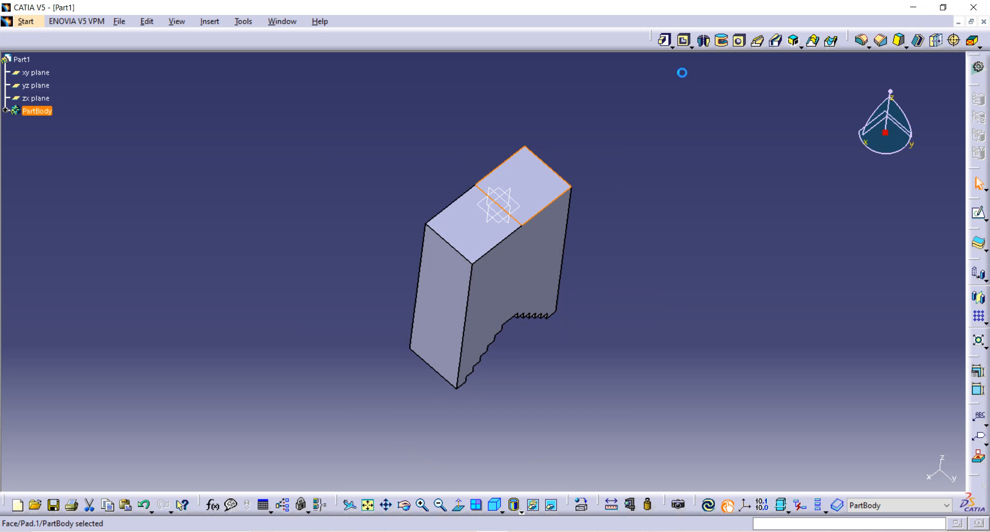
{"action": "left_click", "coordinate": [740, 43]}
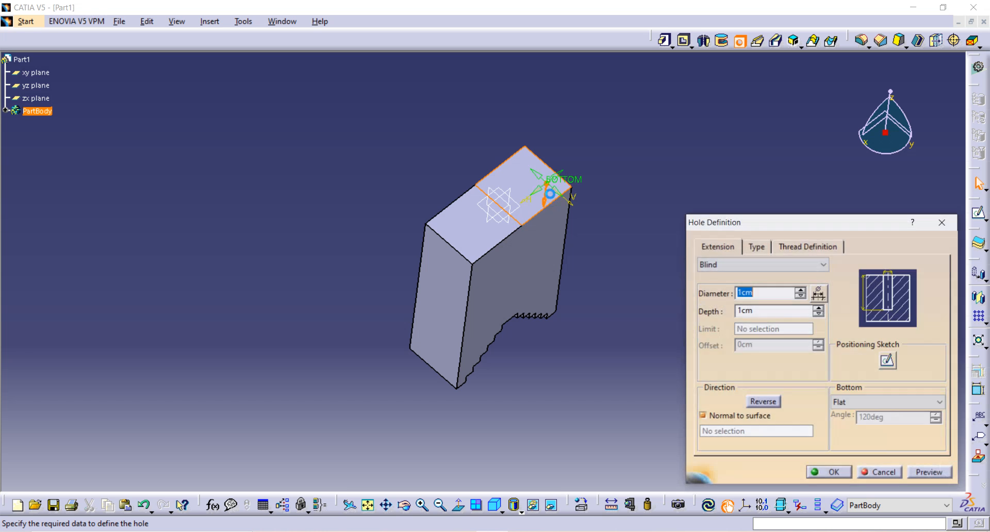
{"action": "middle_click_drag", "start_coordinate": [532, 202], "coordinate": [521, 232]}
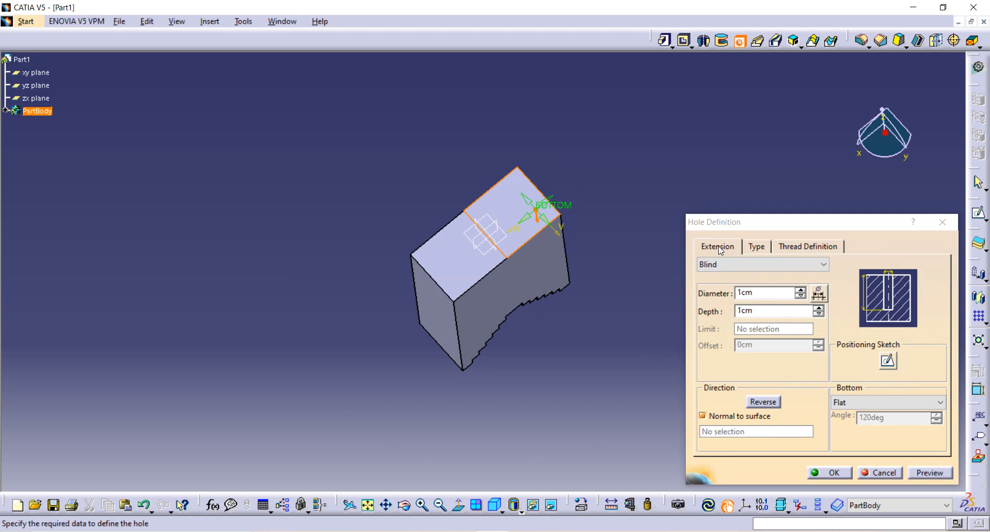
{"action": "left_click", "coordinate": [888, 361]}
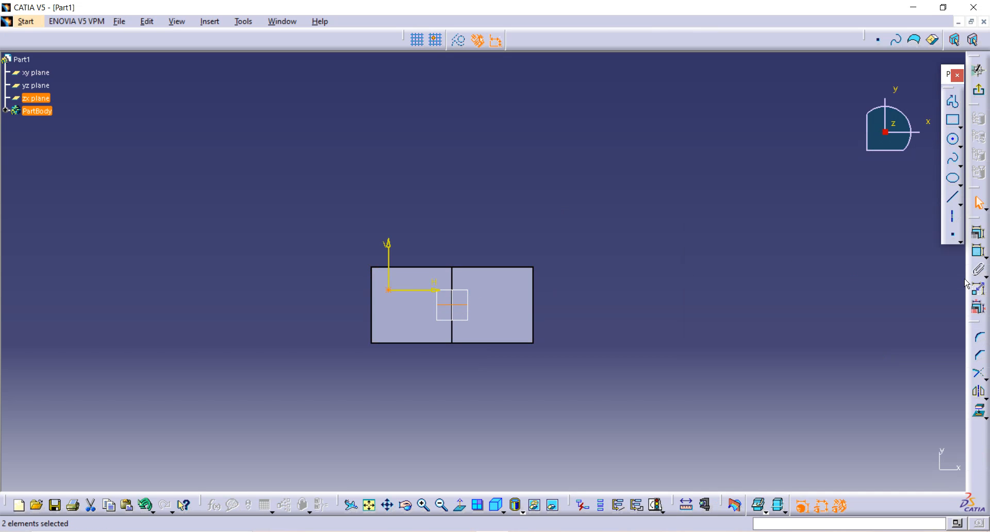
{"action": "left_click", "coordinate": [978, 250]}
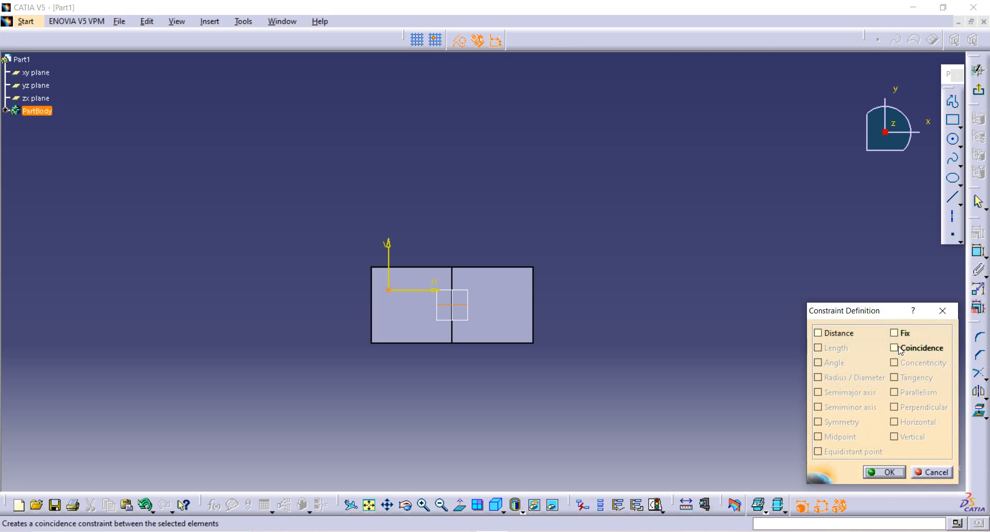
{"action": "left_click", "coordinate": [899, 470]}
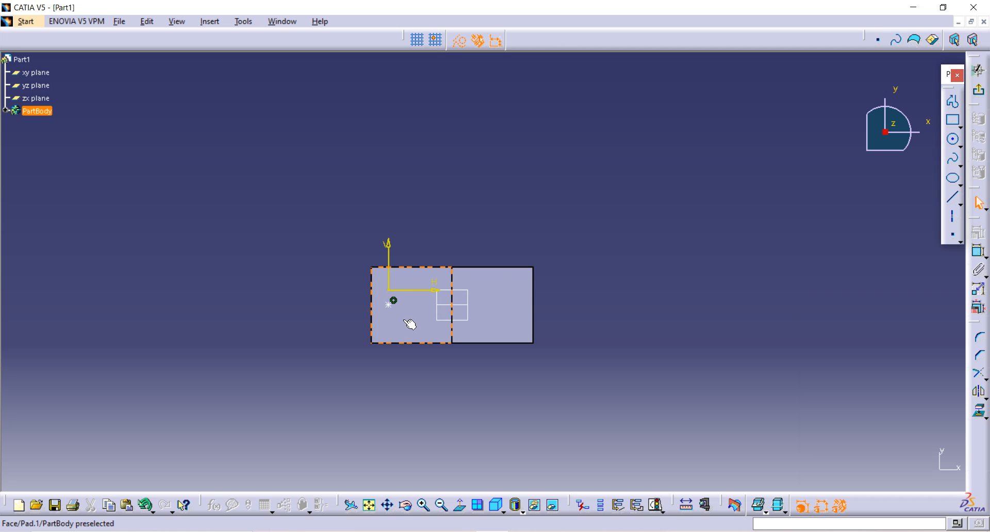
- Dimension the hole's positioning point from the yz plane, set the distance to 0 cm and finish the positioning sketch
{"action": "left_click", "coordinate": [387, 305]}
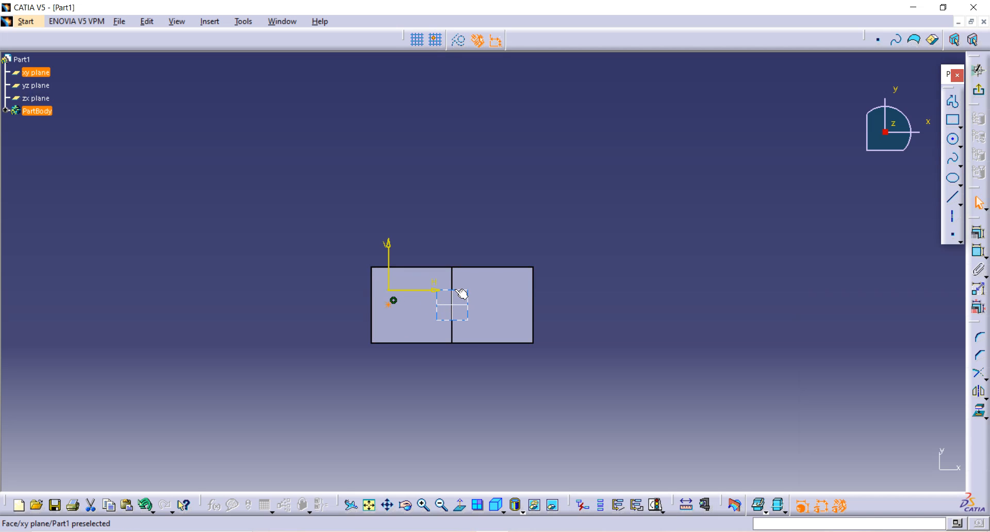
{"action": "left_click", "coordinate": [453, 302], "text": "ctrl"}
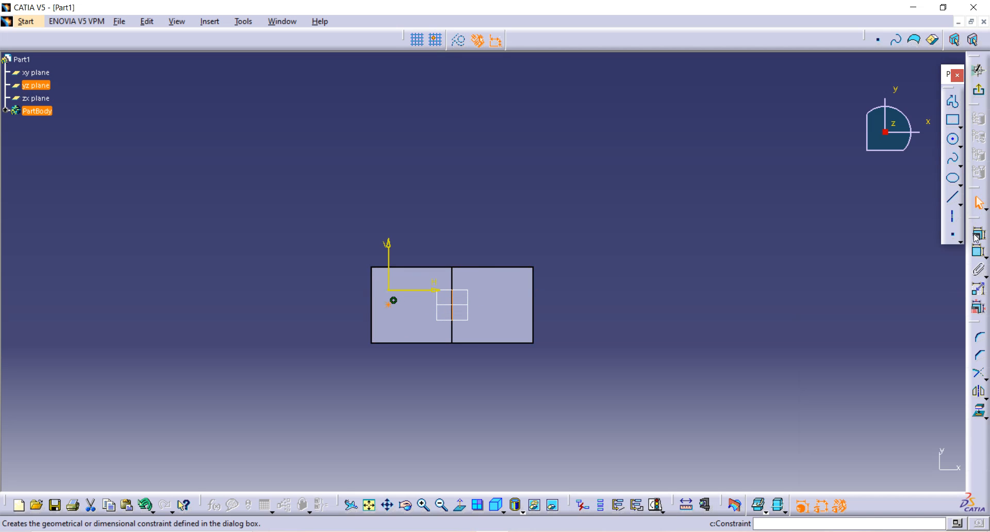
{"action": "left_click", "coordinate": [977, 252]}
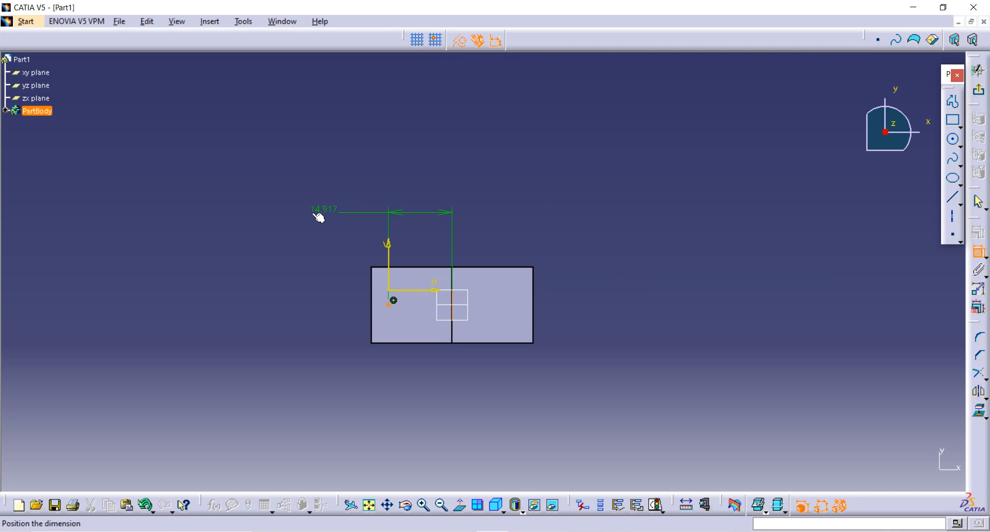
{"action": "left_click", "coordinate": [327, 210]}
{"action": "double_click", "coordinate": [327, 210]}
{"action": "type", "text": "0"}
{"action": "key", "text": "Return"}
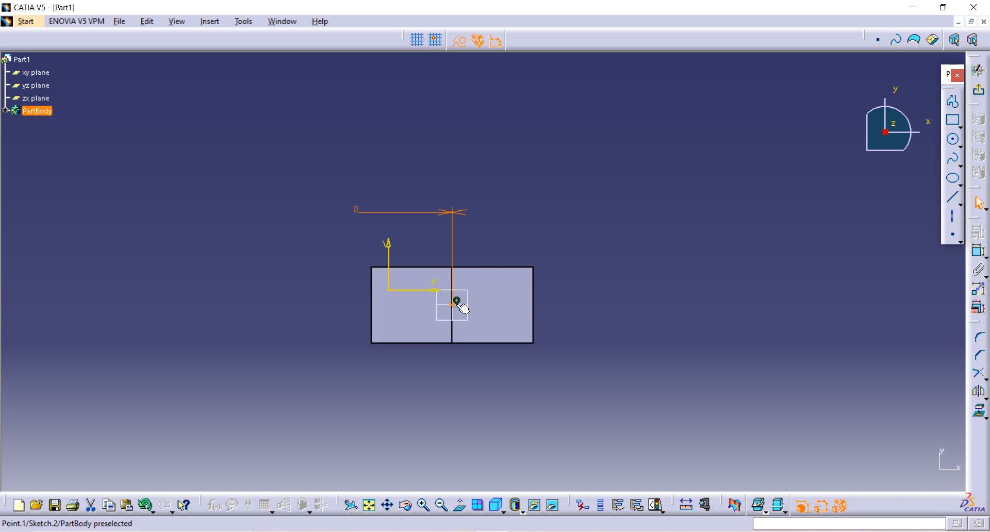
{"action": "left_click", "coordinate": [978, 94]}
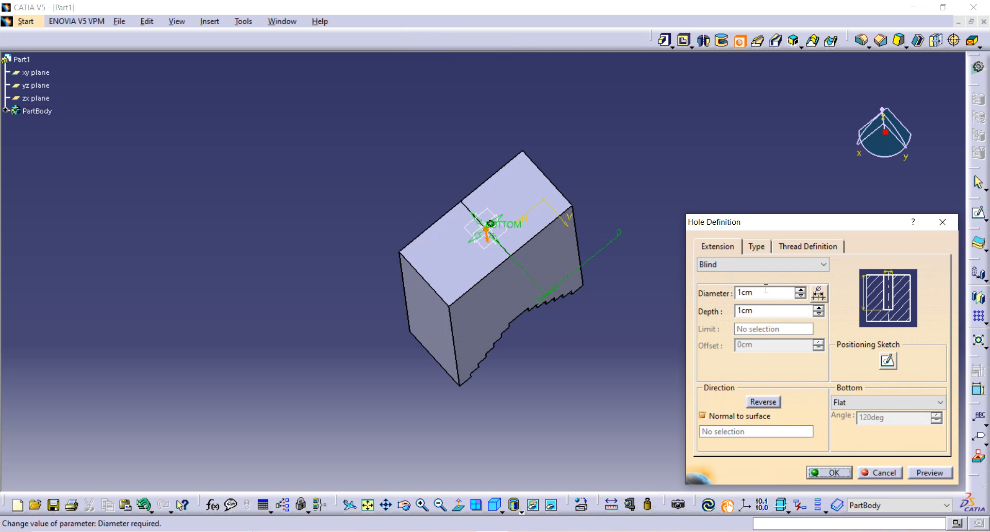
- Create the blind hole with a 20 cm depth, a 12 cm diameter and a V-Bottom
{"action": "middle_click_drag", "start_coordinate": [537, 355], "coordinate": [517, 320]}
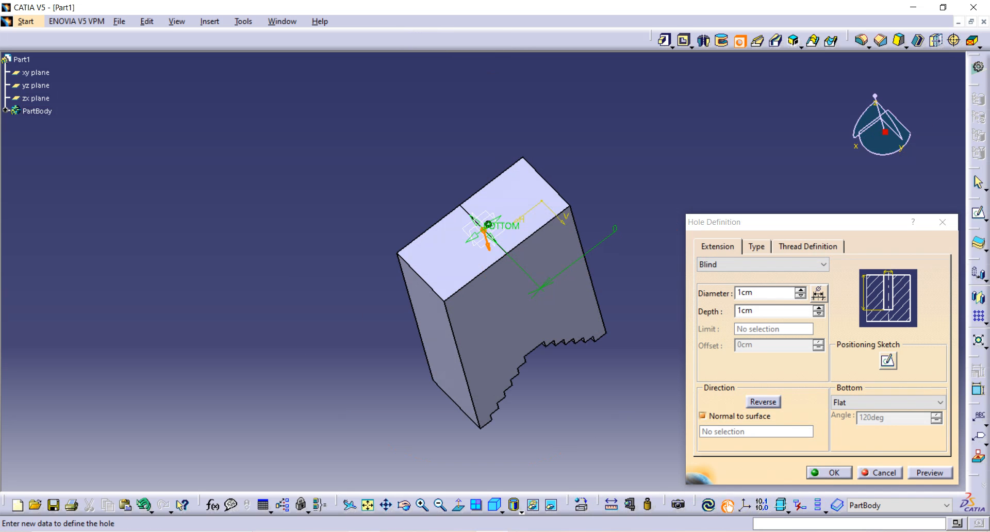
{"action": "key", "text": "alt+Tab"}
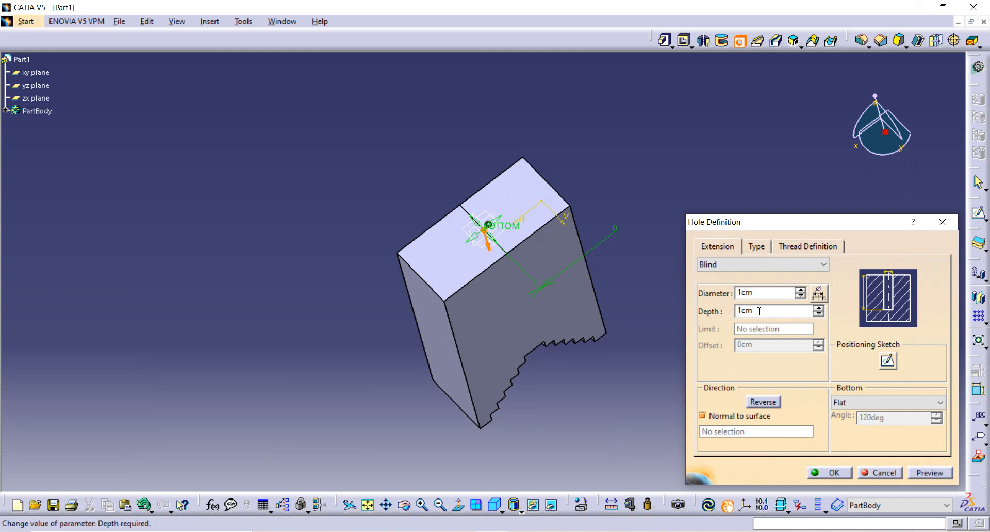
{"action": "double_click", "coordinate": [762, 308]}
{"action": "type", "text": "20"}
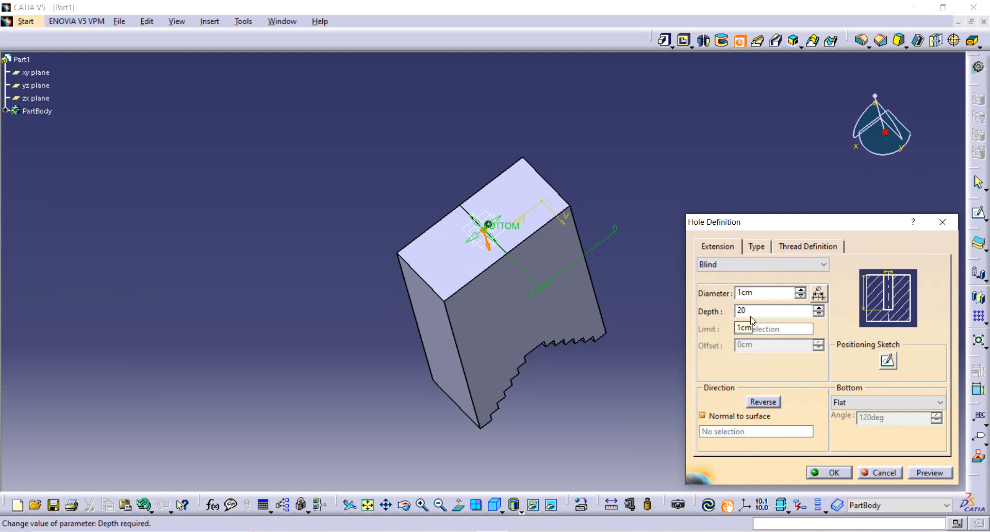
{"action": "left_click", "coordinate": [764, 295]}
{"action": "double_click", "coordinate": [788, 297]}
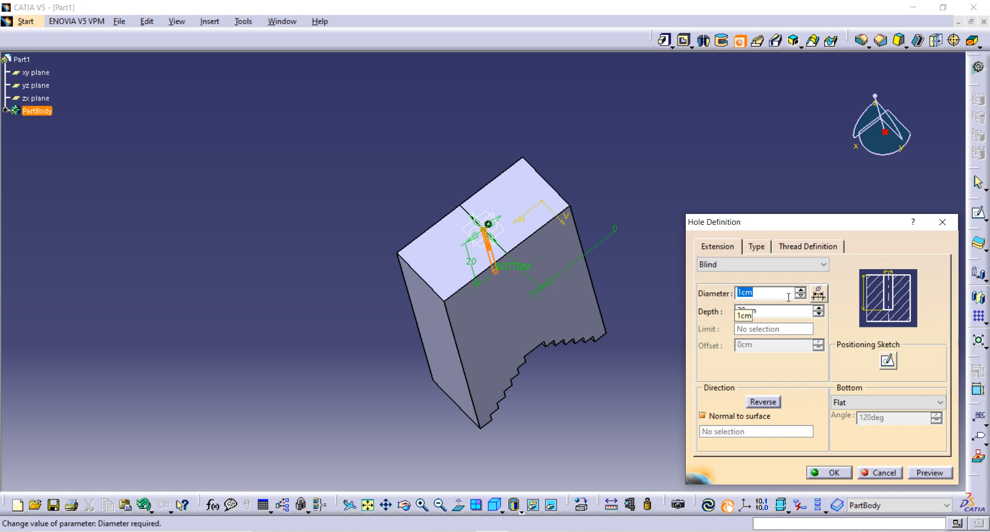
{"action": "type", "text": "12"}
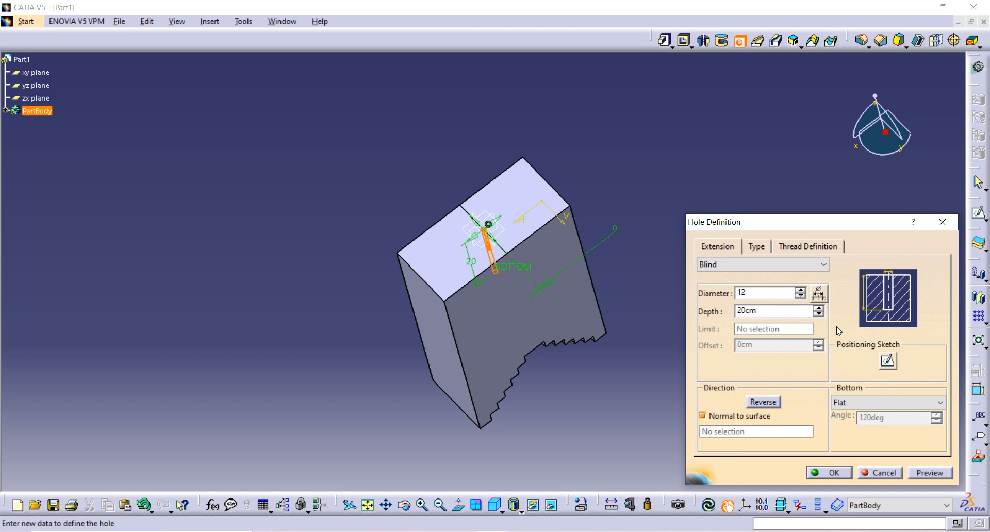
{"action": "left_click", "coordinate": [892, 407]}
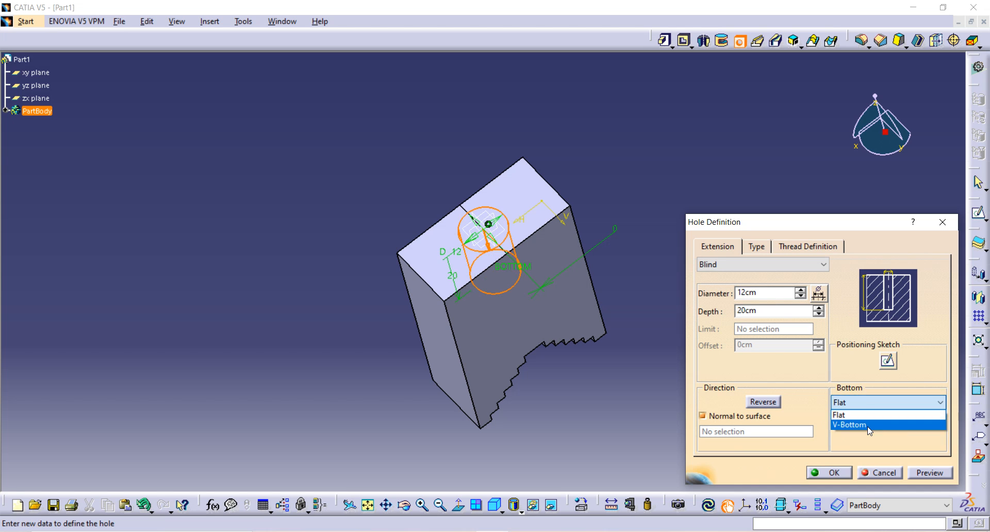
{"action": "left_click", "coordinate": [868, 427]}
{"action": "middle_click_drag", "start_coordinate": [530, 338], "coordinate": [489, 235]}
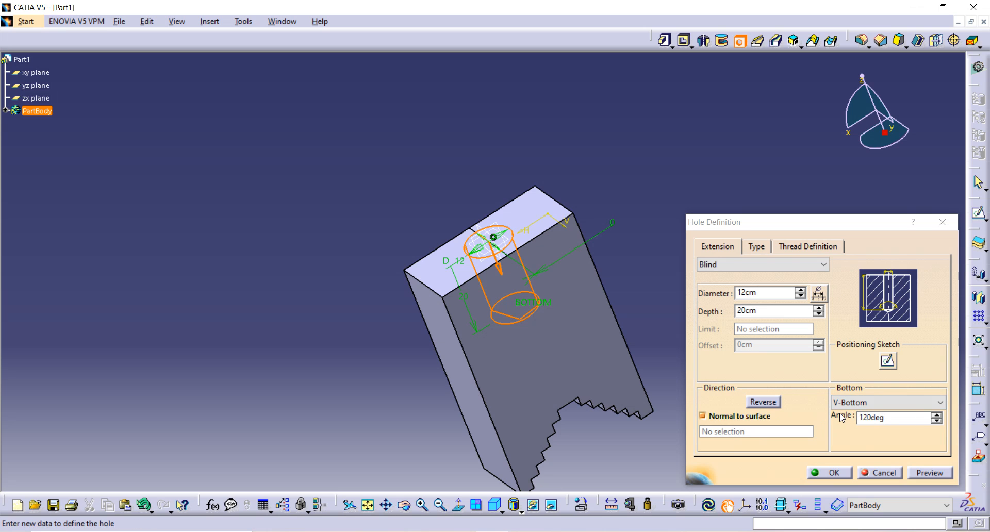
{"action": "left_click", "coordinate": [833, 473]}
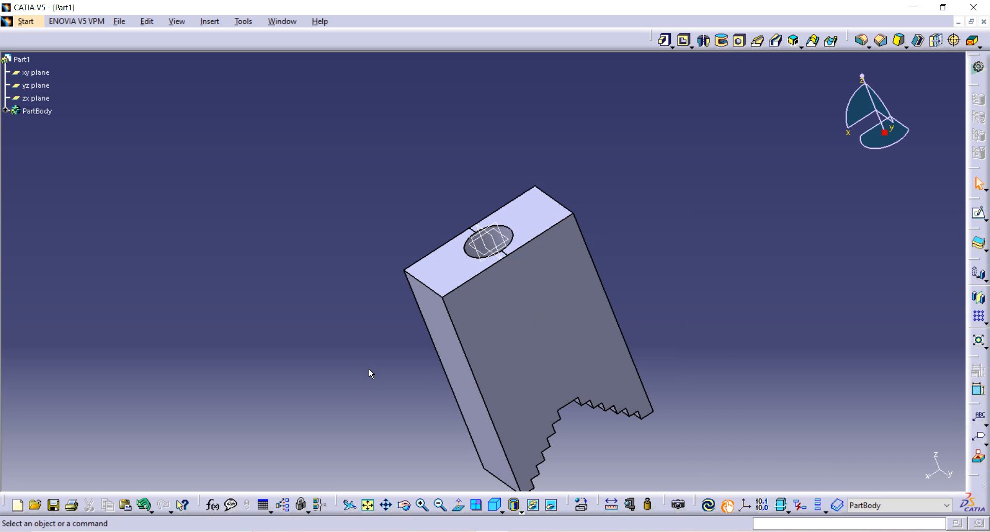
- Sketch a circle about 7.9 cm in diameter on the block's narrow side face, centred on the V axis below the top edge
{"action": "middle_click_drag", "start_coordinate": [369, 367], "coordinate": [442, 343]}
{"action": "left_click", "coordinate": [436, 340]}
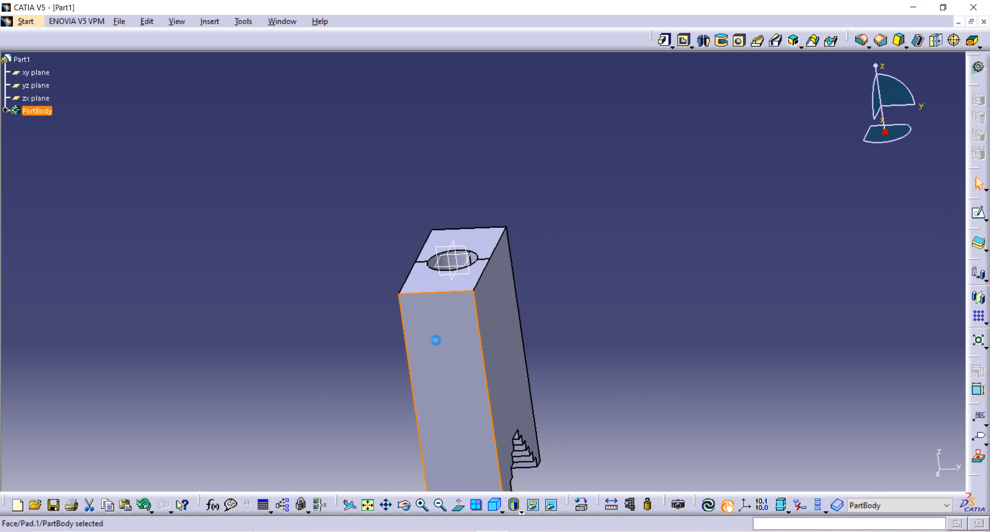
{"action": "left_click", "coordinate": [979, 215]}
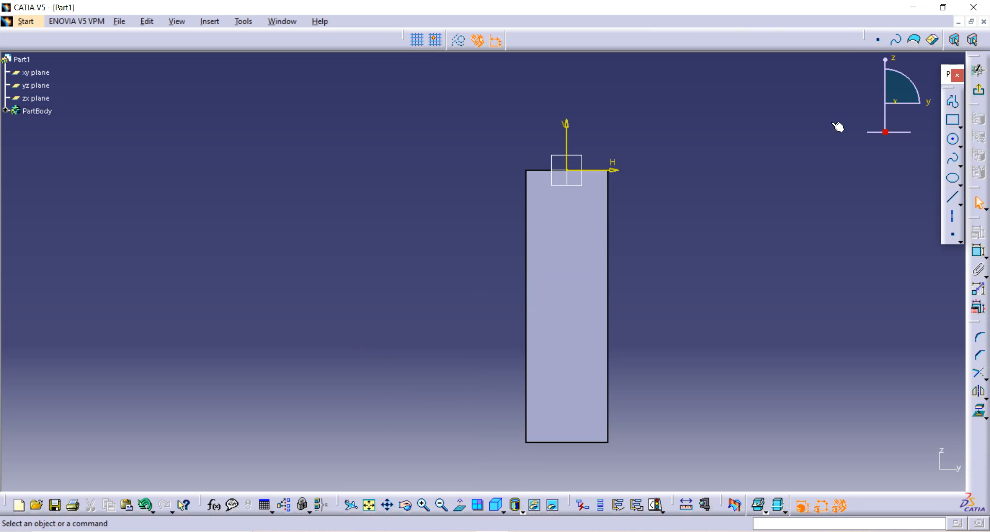
{"action": "left_click", "coordinate": [953, 140]}
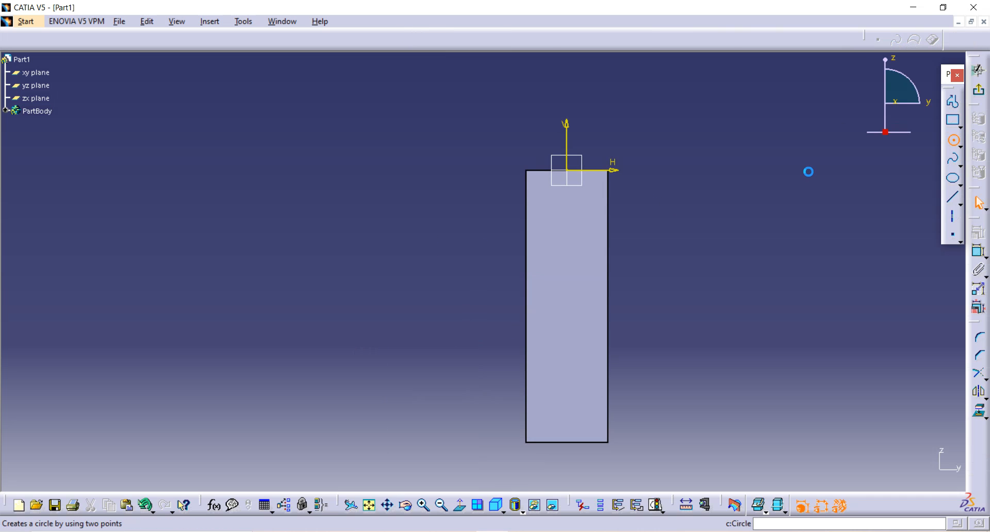
{"action": "left_click", "coordinate": [566, 229]}
{"action": "left_click", "coordinate": [574, 212]}
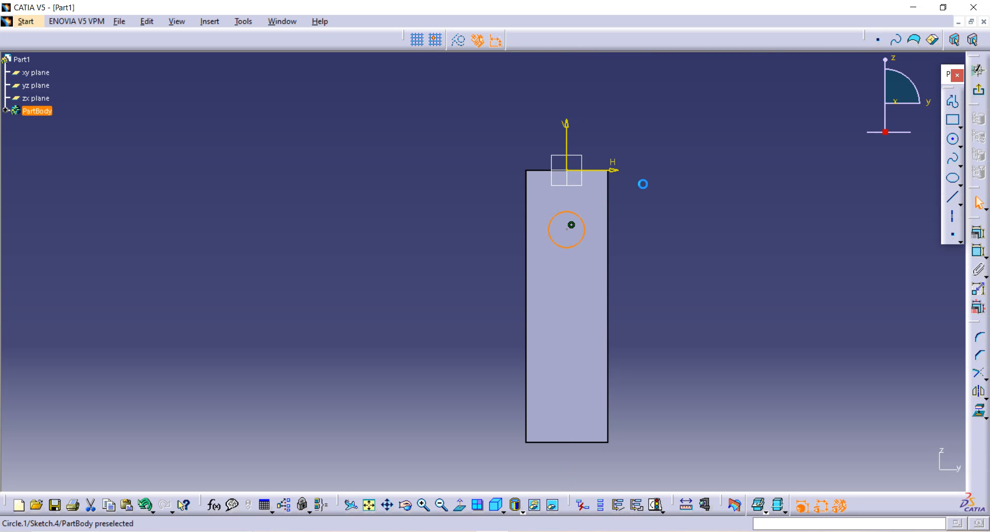
{"action": "left_click", "coordinate": [745, 187]}
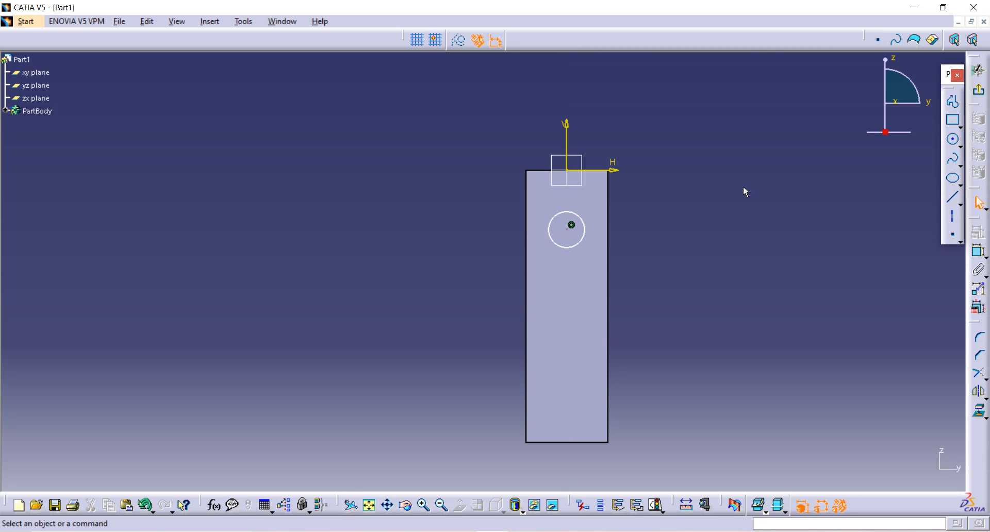
- Dimension the circle's diameter and set it to 6 cm
{"action": "left_click", "coordinate": [978, 251]}
{"action": "left_click", "coordinate": [583, 236]}
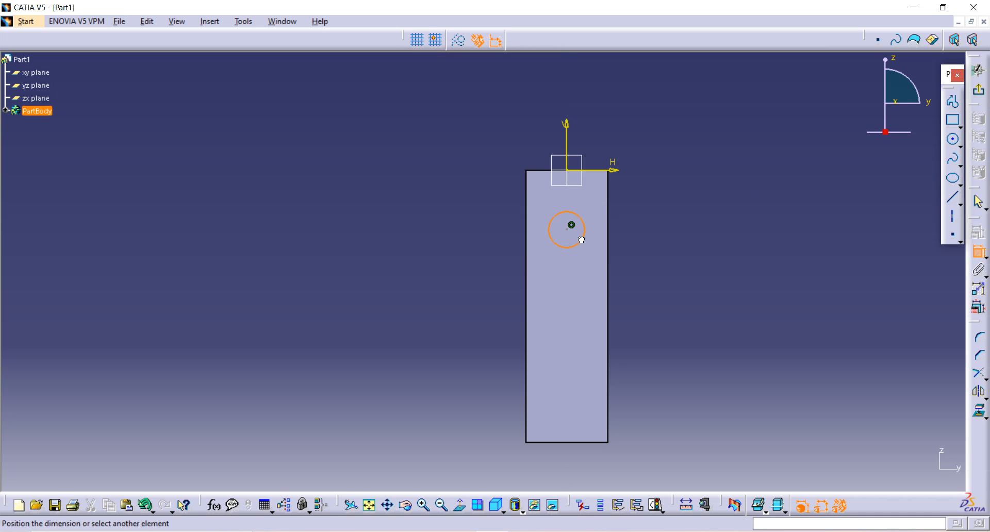
{"action": "left_click", "coordinate": [735, 246]}
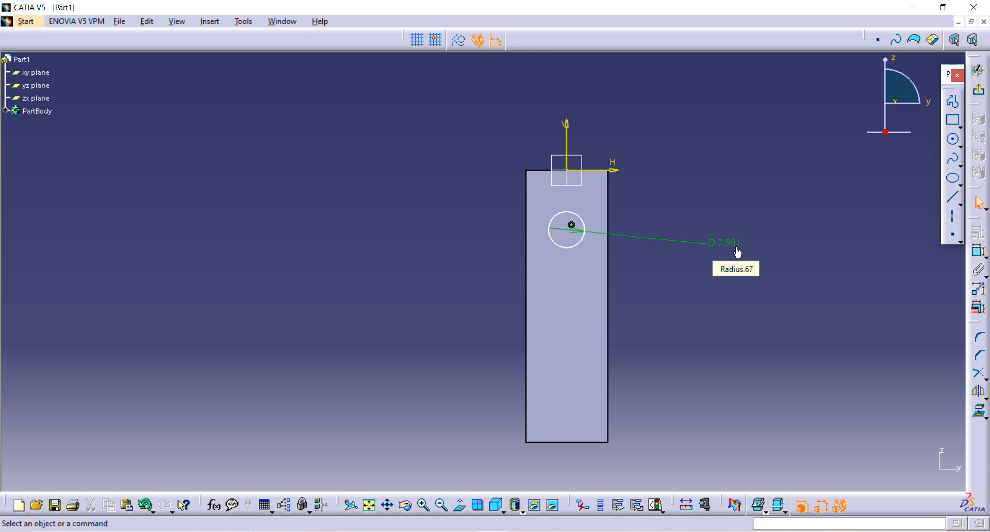
{"action": "double_click", "coordinate": [734, 244]}
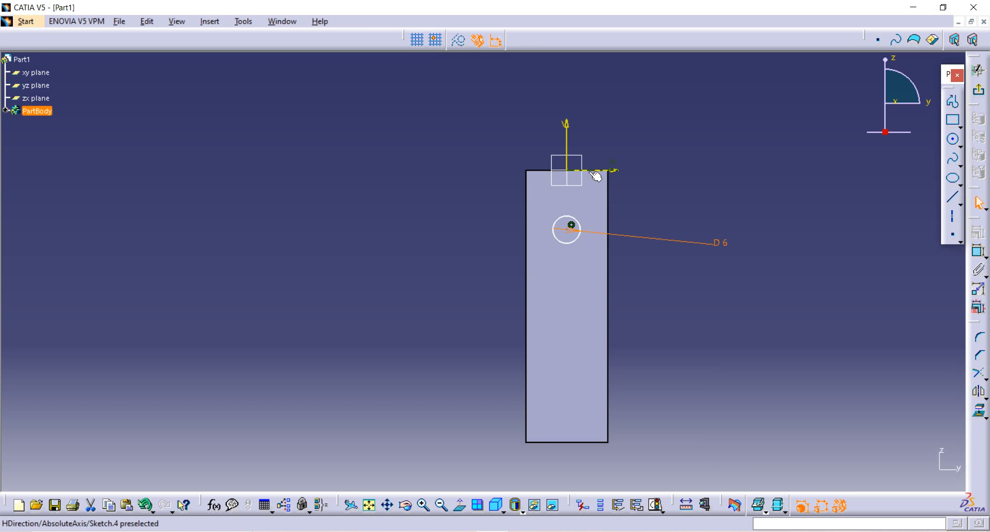
- Dimension the vertical distance between the block's top edge and the centre of the side-face circle
{"action": "left_click", "coordinate": [544, 171]}
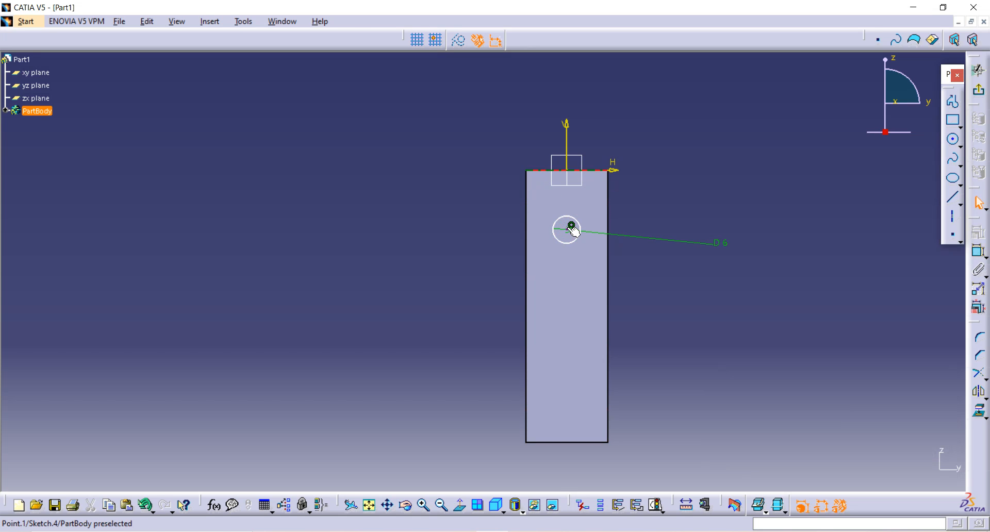
{"action": "left_click", "coordinate": [495, 213]}
{"action": "left_click", "coordinate": [985, 255]}
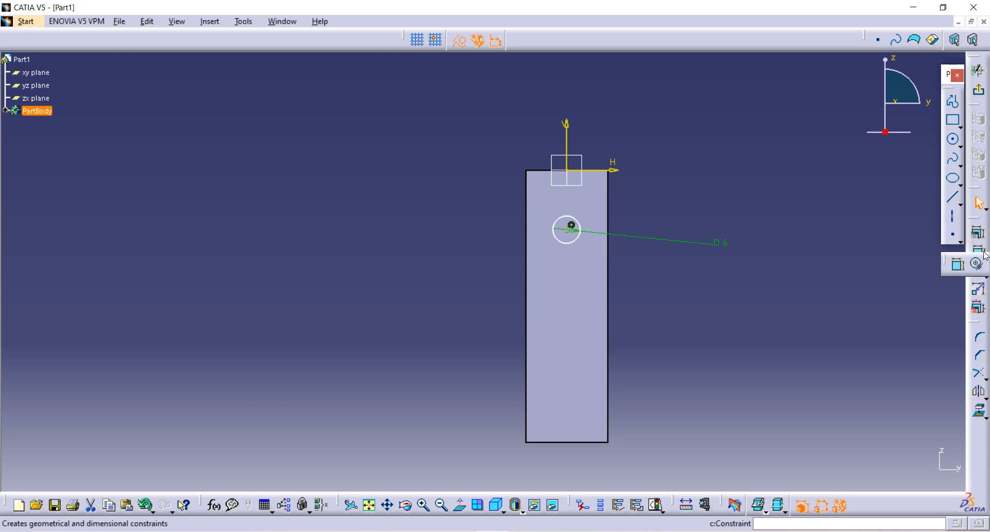
{"action": "left_click", "coordinate": [958, 264]}
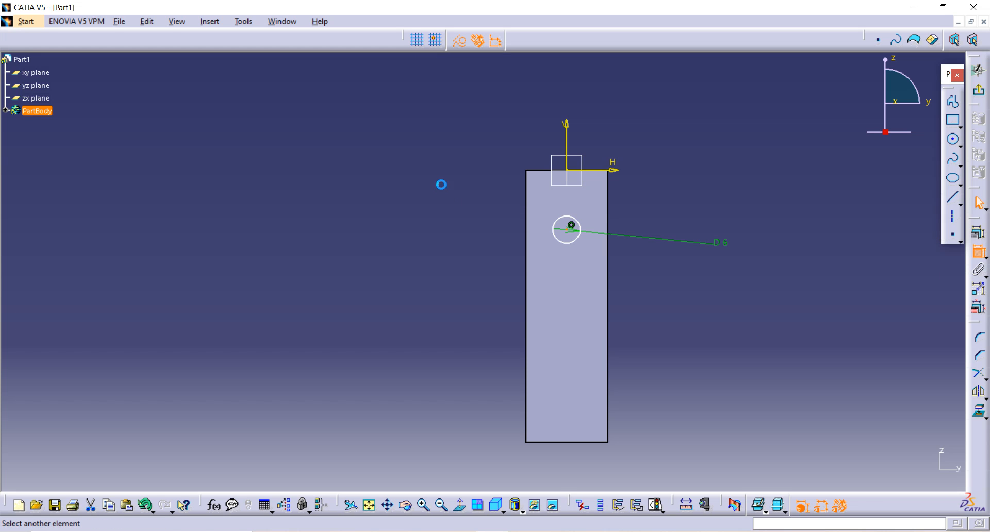
{"action": "left_click", "coordinate": [549, 175]}
{"action": "left_click", "coordinate": [438, 196]}
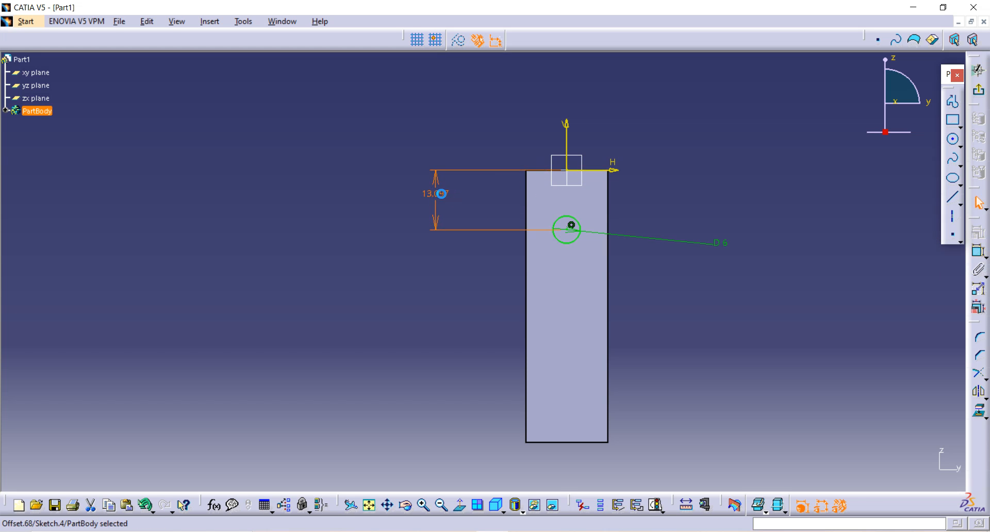
- Set the circle centre's distance from the top edge to 7 cm and finish the sketch
{"action": "double_click", "coordinate": [440, 193]}
{"action": "type", "text": "7cm"}
{"action": "key", "text": "Return"}
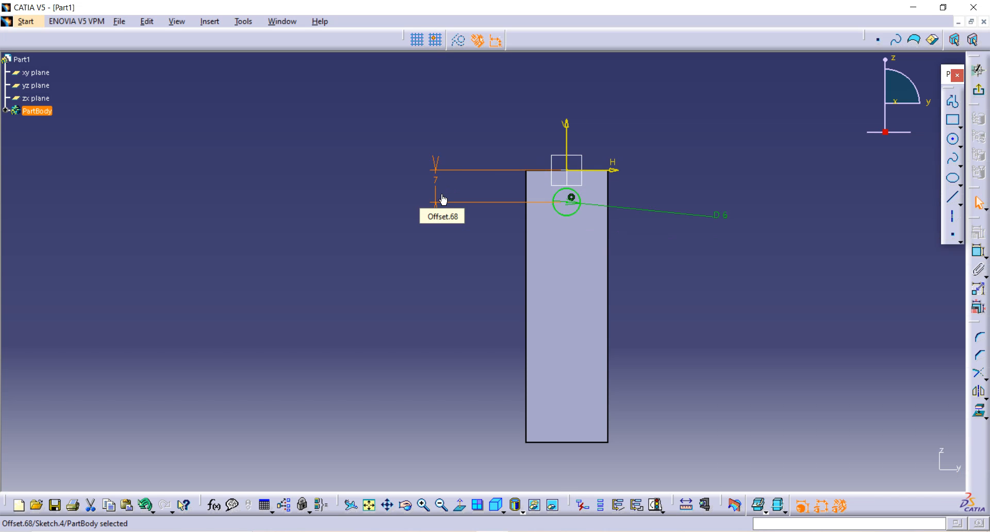
{"action": "left_click", "coordinate": [978, 70]}
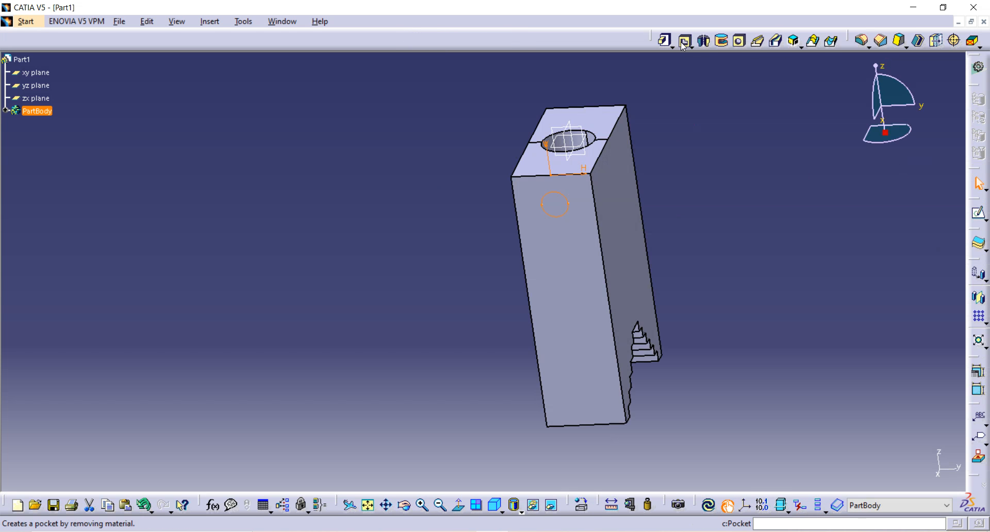
- Cut the side-face circle through the block as a pocket with the Up to last limit
{"action": "left_click", "coordinate": [684, 41]}
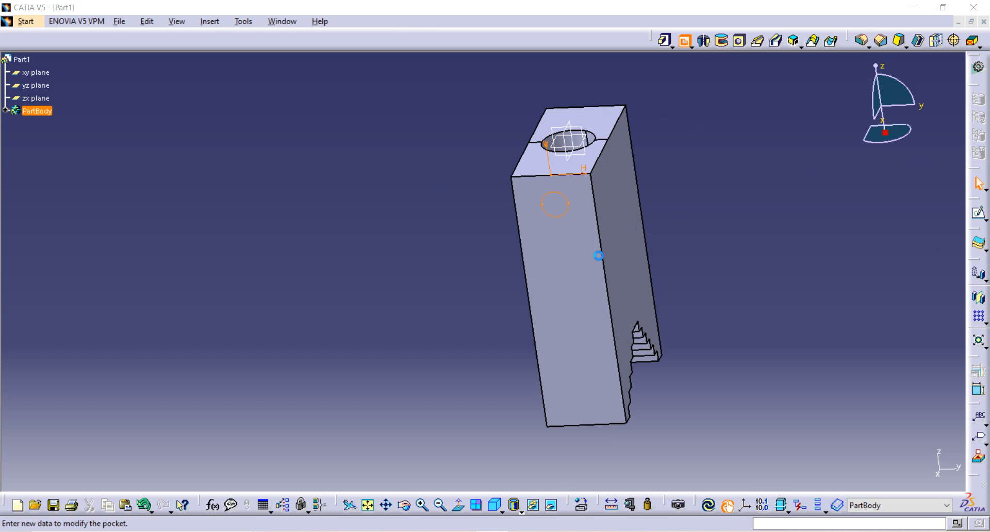
{"action": "left_click", "coordinate": [900, 303]}
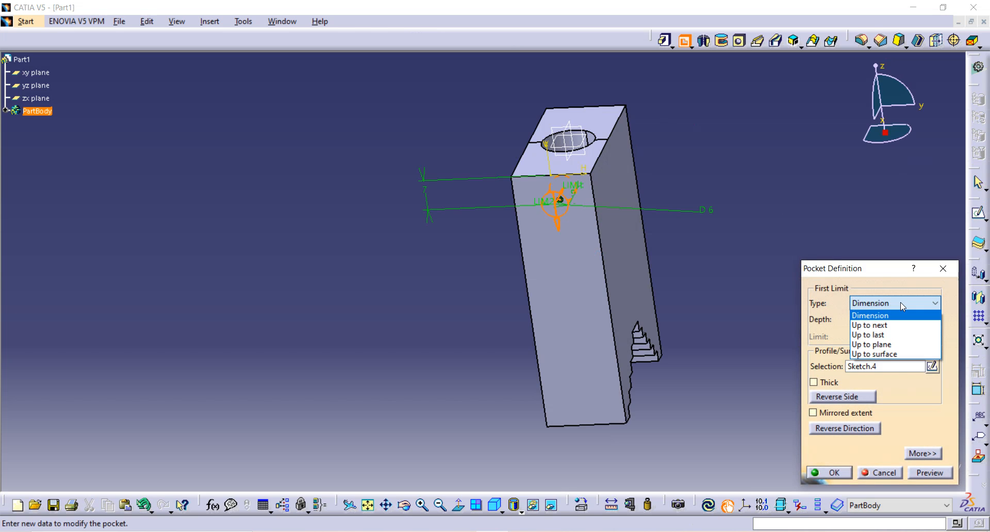
{"action": "left_click", "coordinate": [881, 335]}
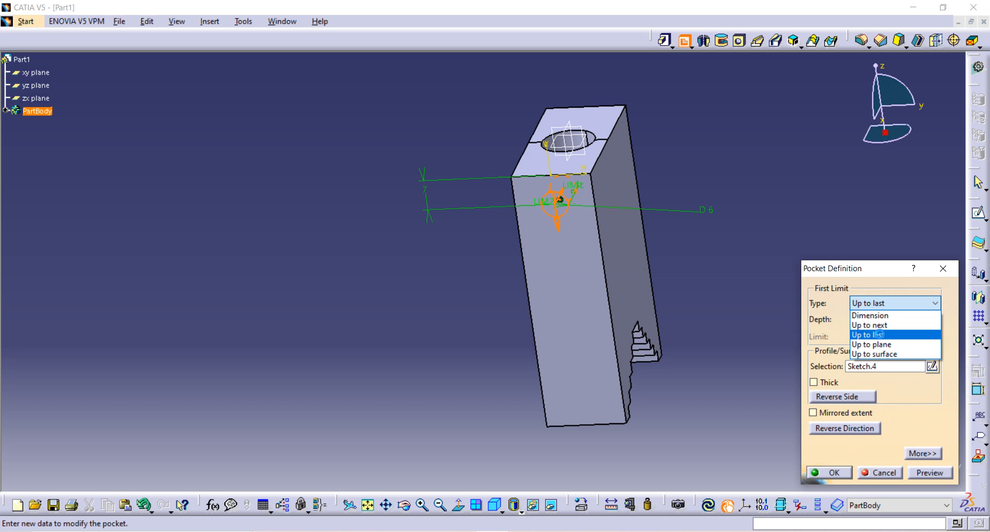
{"action": "middle_click_drag", "start_coordinate": [696, 228], "coordinate": [555, 311]}
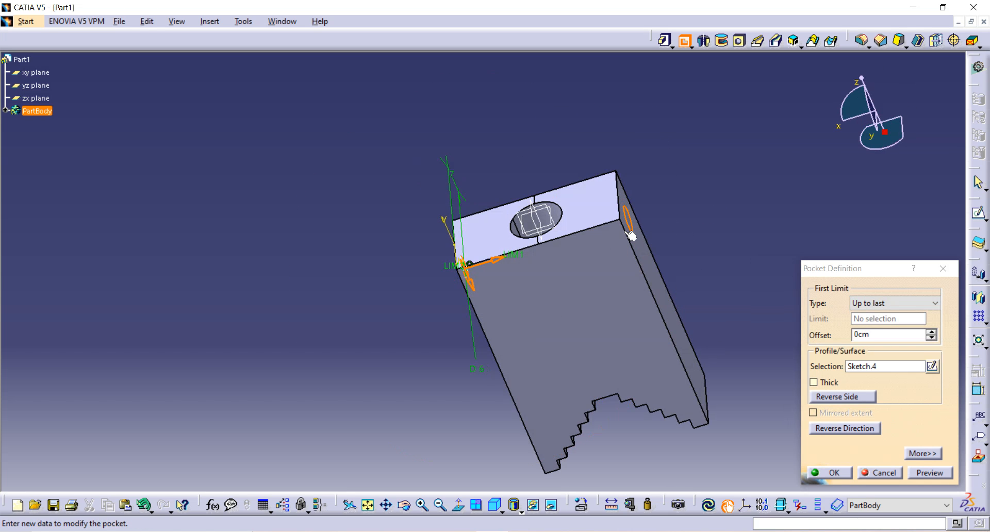
{"action": "left_click", "coordinate": [828, 473]}
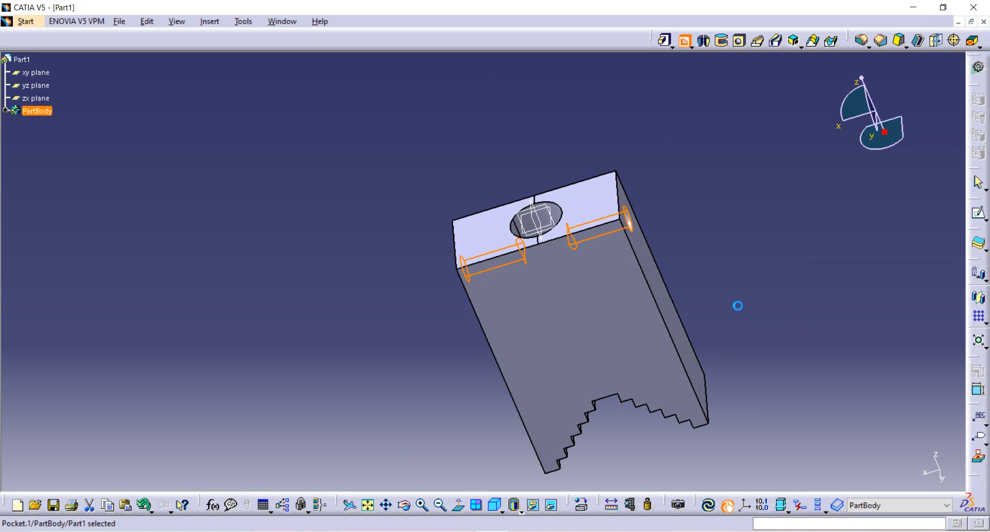
{"action": "left_click", "coordinate": [373, 322]}
{"action": "middle_click_drag", "start_coordinate": [373, 323], "coordinate": [436, 424]}
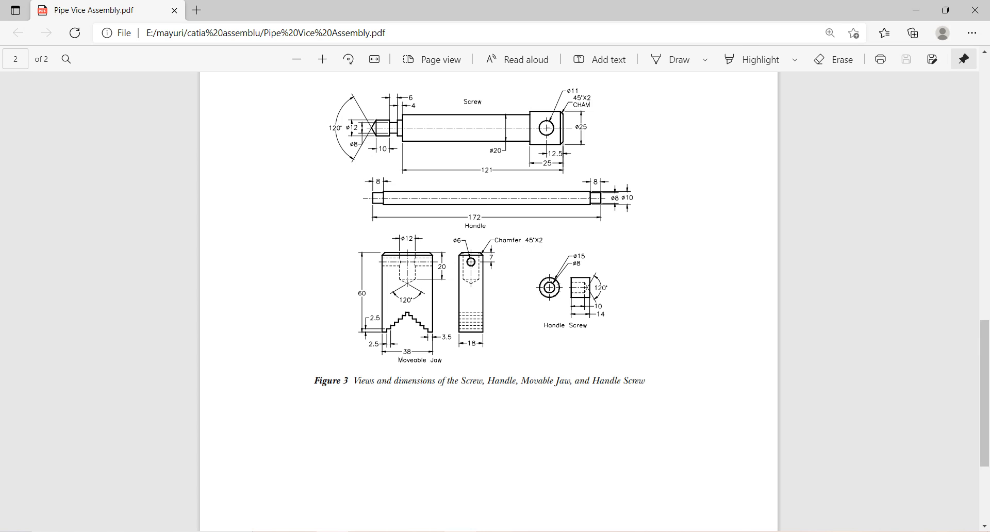
- Switch from the Pipe Vice Assembly PDF to CATIA and set up a Length1/Angle chamfer with a 2 cm length at 45 degrees
{"action": "key", "text": "alt+Tab"}
{"action": "left_click", "coordinate": [876, 45]}
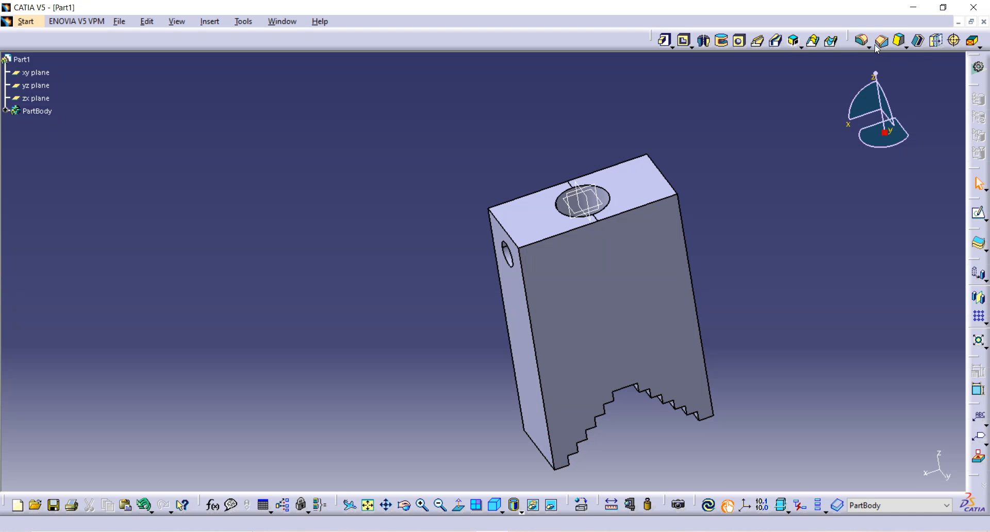
{"action": "left_click", "coordinate": [882, 45]}
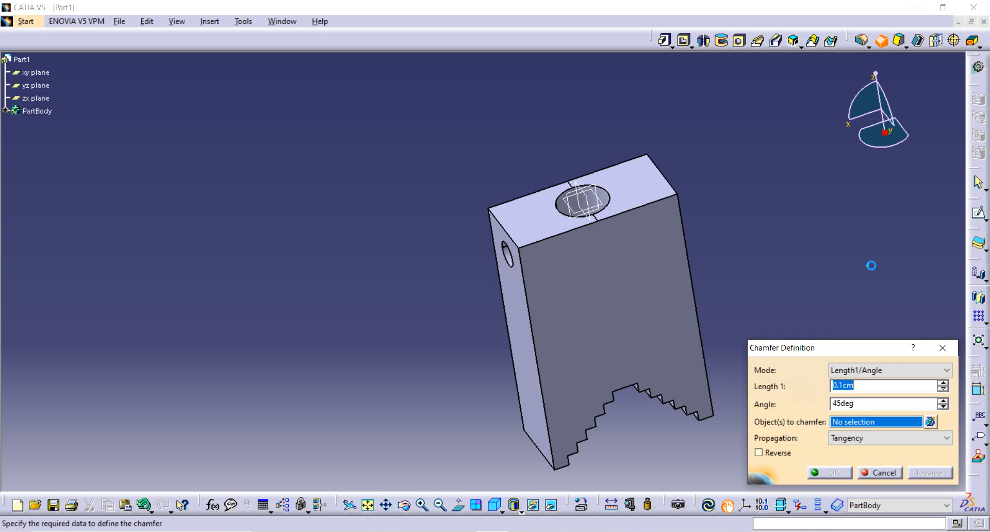
{"action": "left_click", "coordinate": [856, 370]}
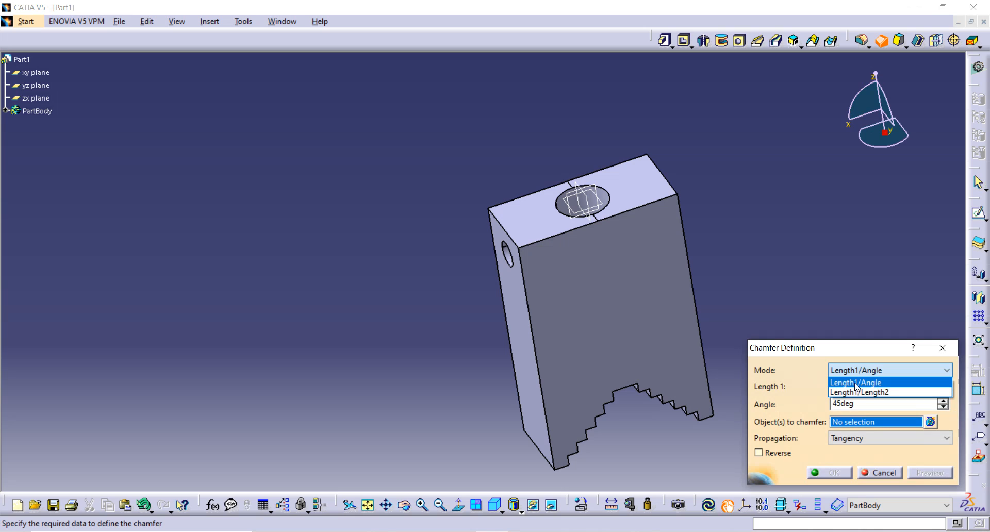
{"action": "left_click", "coordinate": [856, 382]}
{"action": "double_click", "coordinate": [859, 387]}
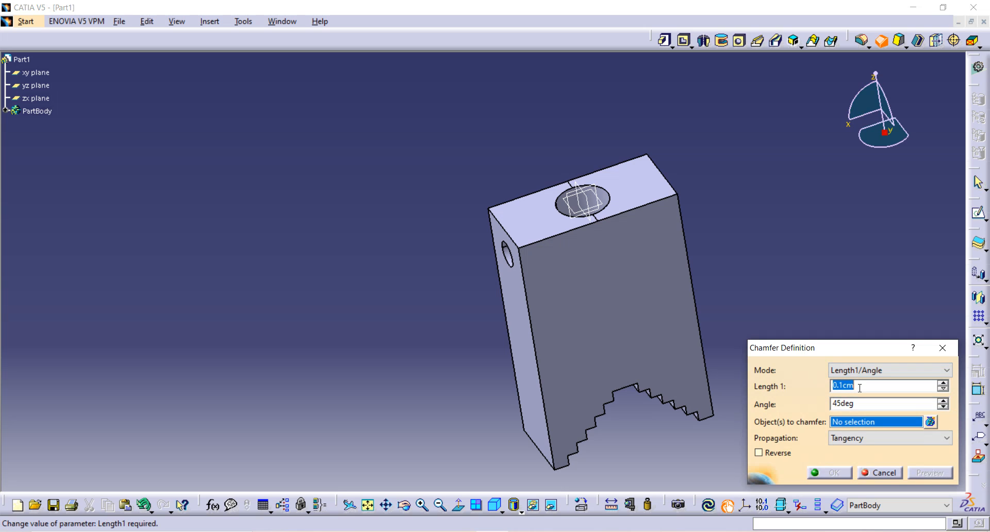
{"action": "key", "text": "BackSpace"}
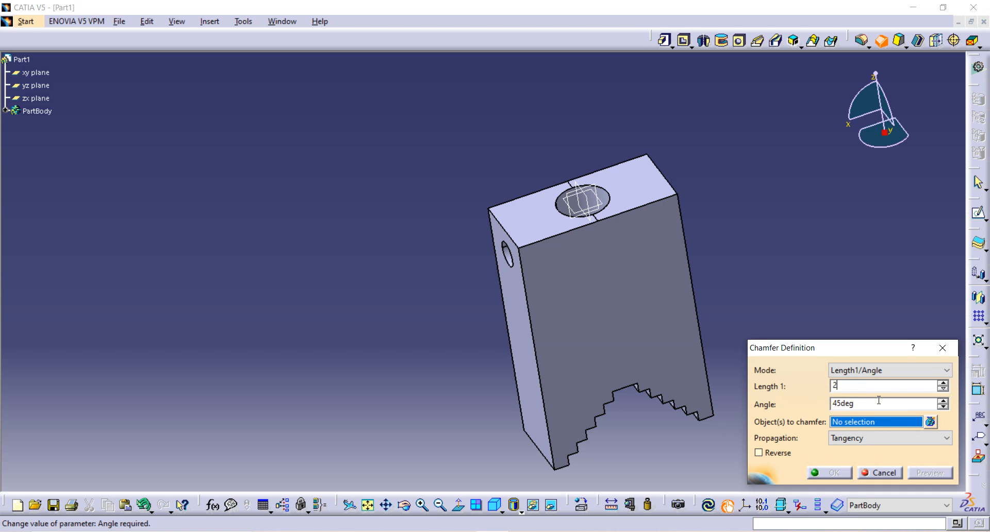
{"action": "type", "text": "2"}
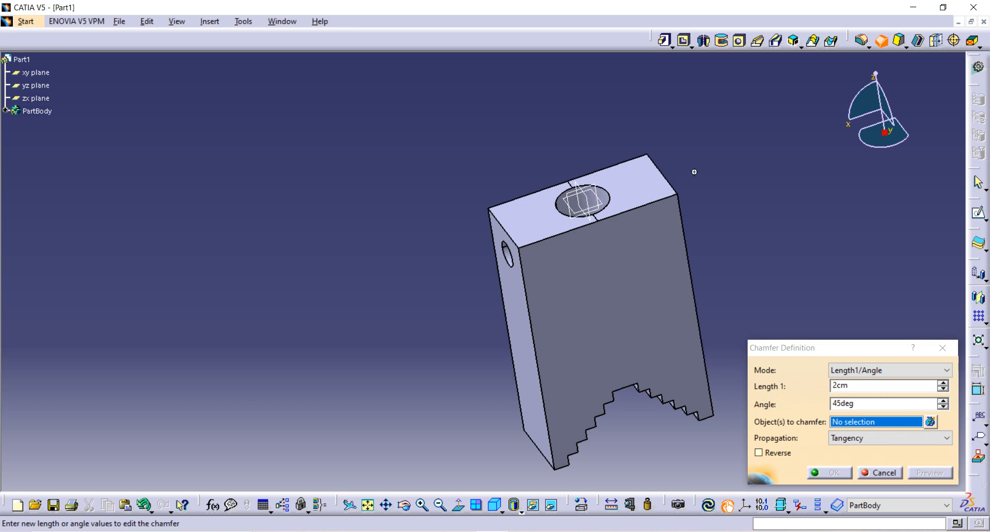
- Apply the chamfer to all six outer edge segments around the block's top face
{"action": "middle_click_drag", "start_coordinate": [691, 170], "coordinate": [548, 257]}
{"action": "left_click", "coordinate": [548, 257]}
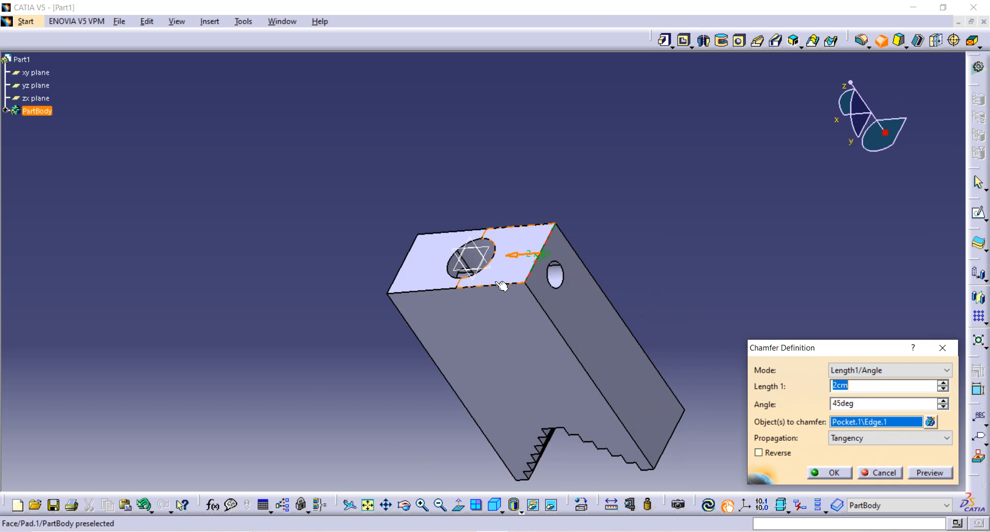
{"action": "left_click", "coordinate": [494, 285]}
{"action": "middle_click_drag", "start_coordinate": [438, 293], "coordinate": [453, 273]}
{"action": "left_click", "coordinate": [460, 273]}
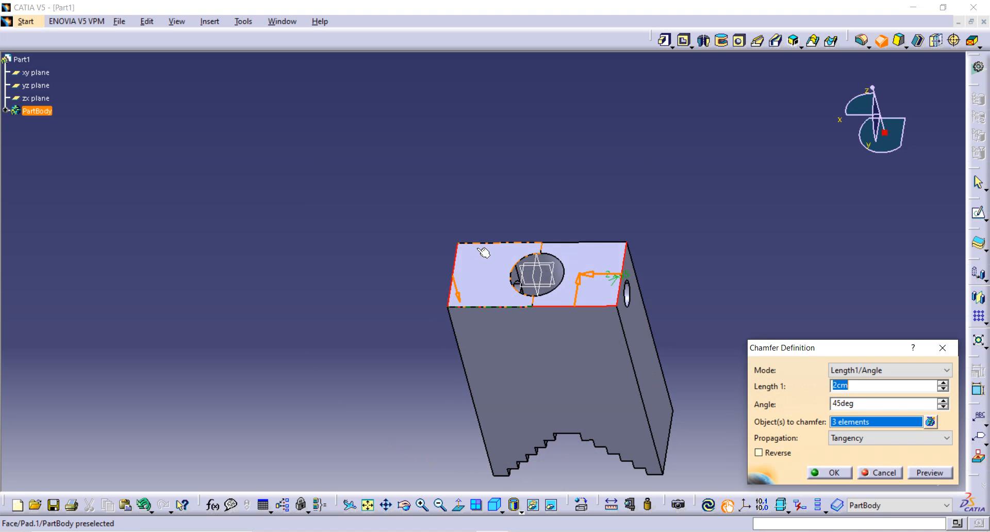
{"action": "left_click", "coordinate": [497, 243]}
{"action": "left_click", "coordinate": [590, 244]}
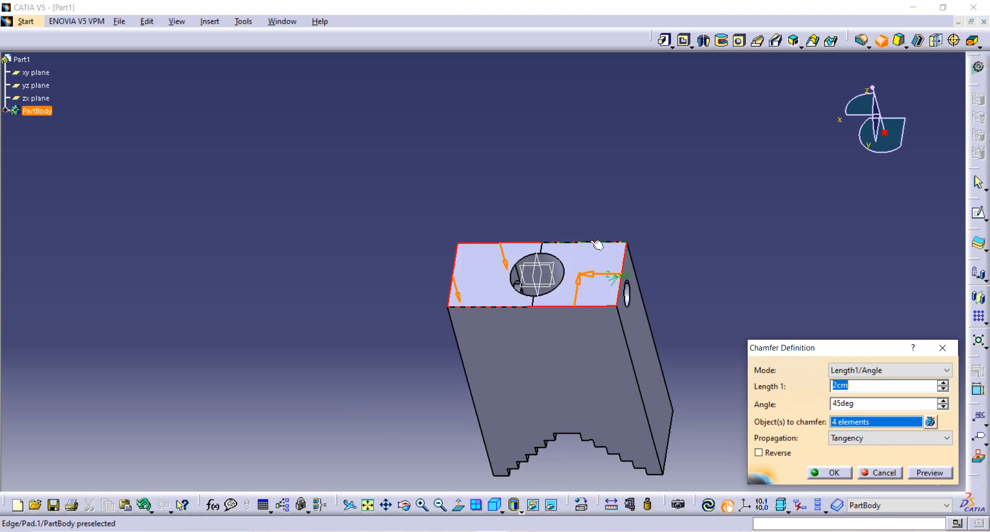
{"action": "left_click", "coordinate": [506, 311]}
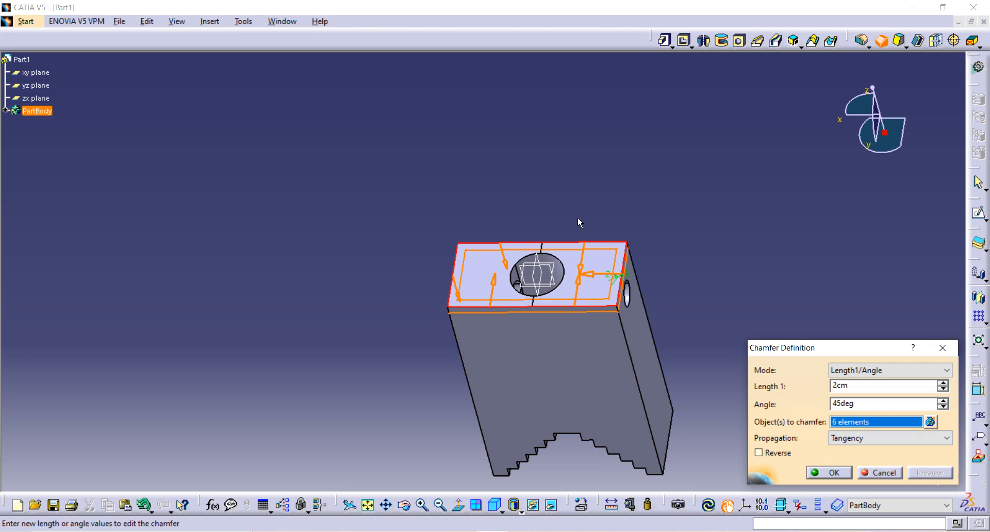
{"action": "middle_click_drag", "start_coordinate": [579, 222], "coordinate": [670, 106]}
{"action": "left_click", "coordinate": [835, 473]}
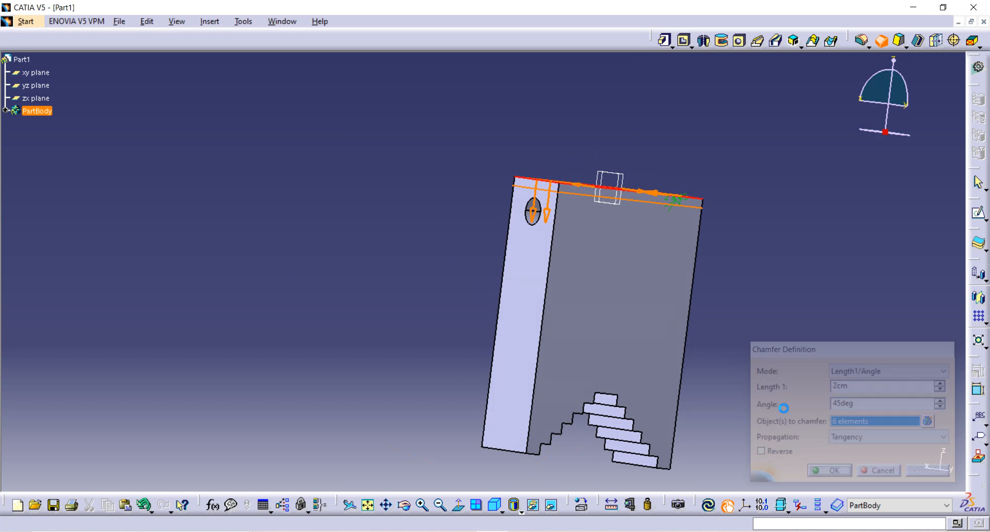
{"action": "middle_click_drag", "start_coordinate": [420, 267], "coordinate": [462, 155]}
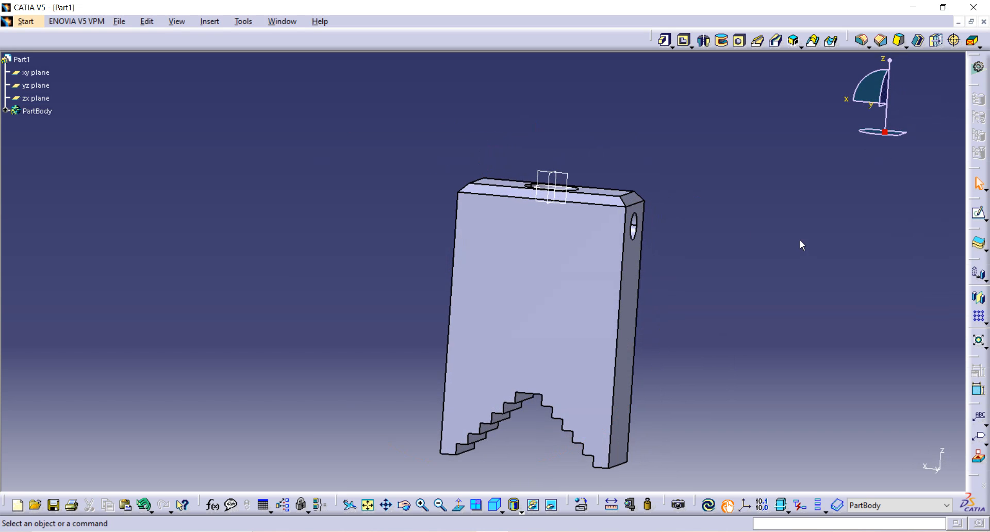
{"action": "middle_click_drag", "start_coordinate": [799, 239], "coordinate": [664, 267]}
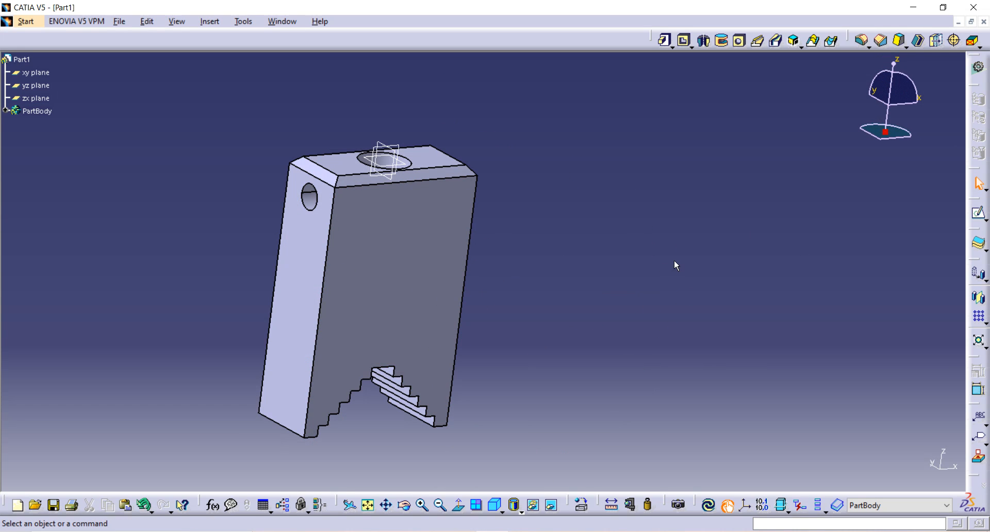